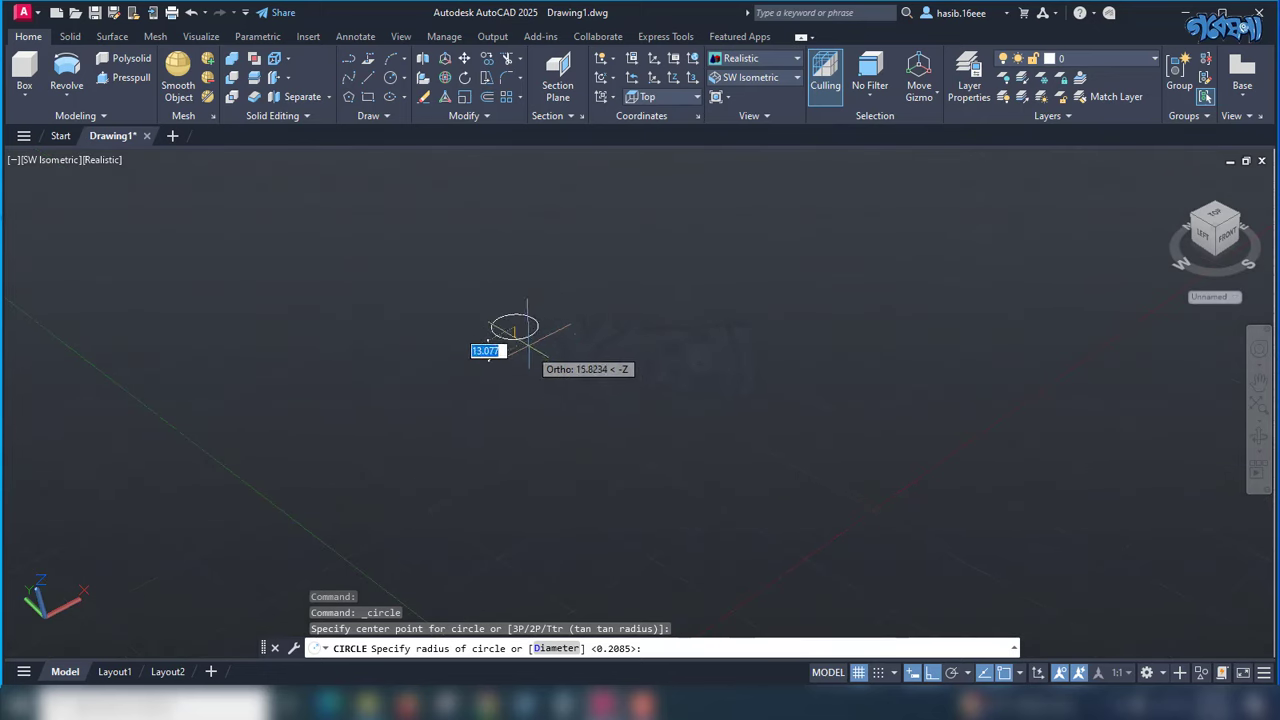
Complete the circle around the picked centre point with a radius of 10.
scroll(500, 343, "up", 3)
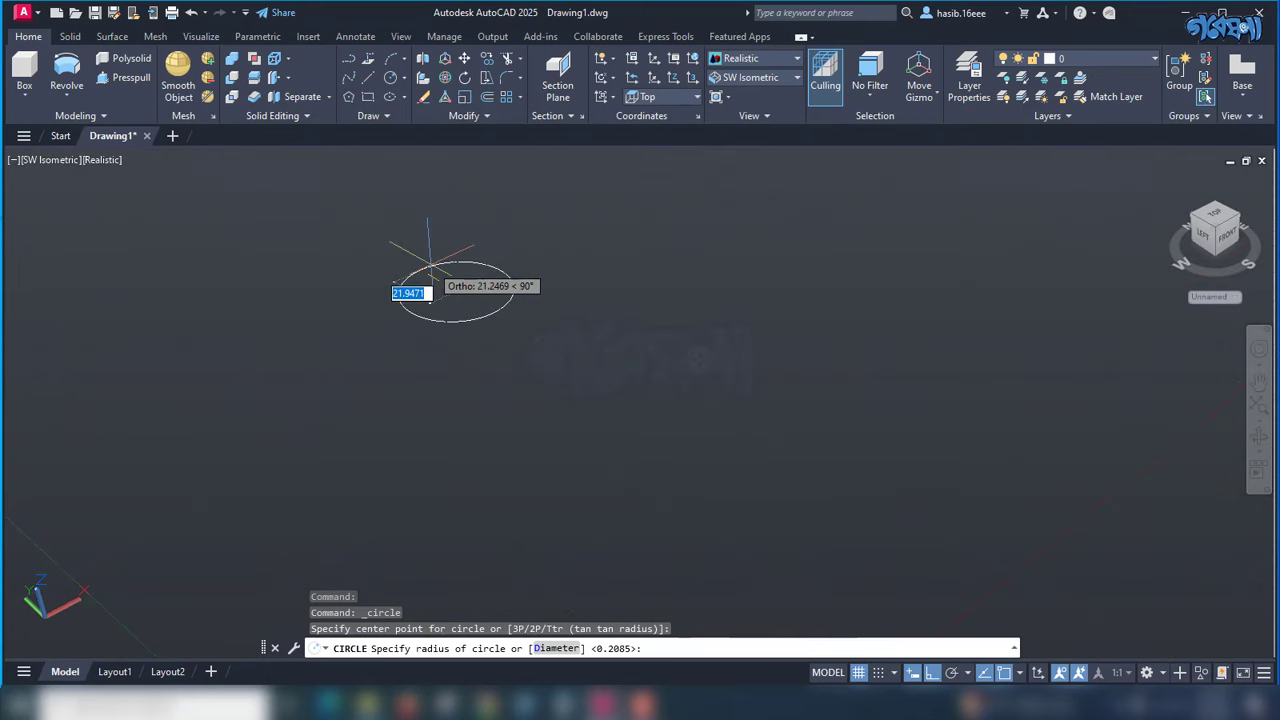
scroll(470, 288, "up", 4)
scroll(450, 275, "down", 6)
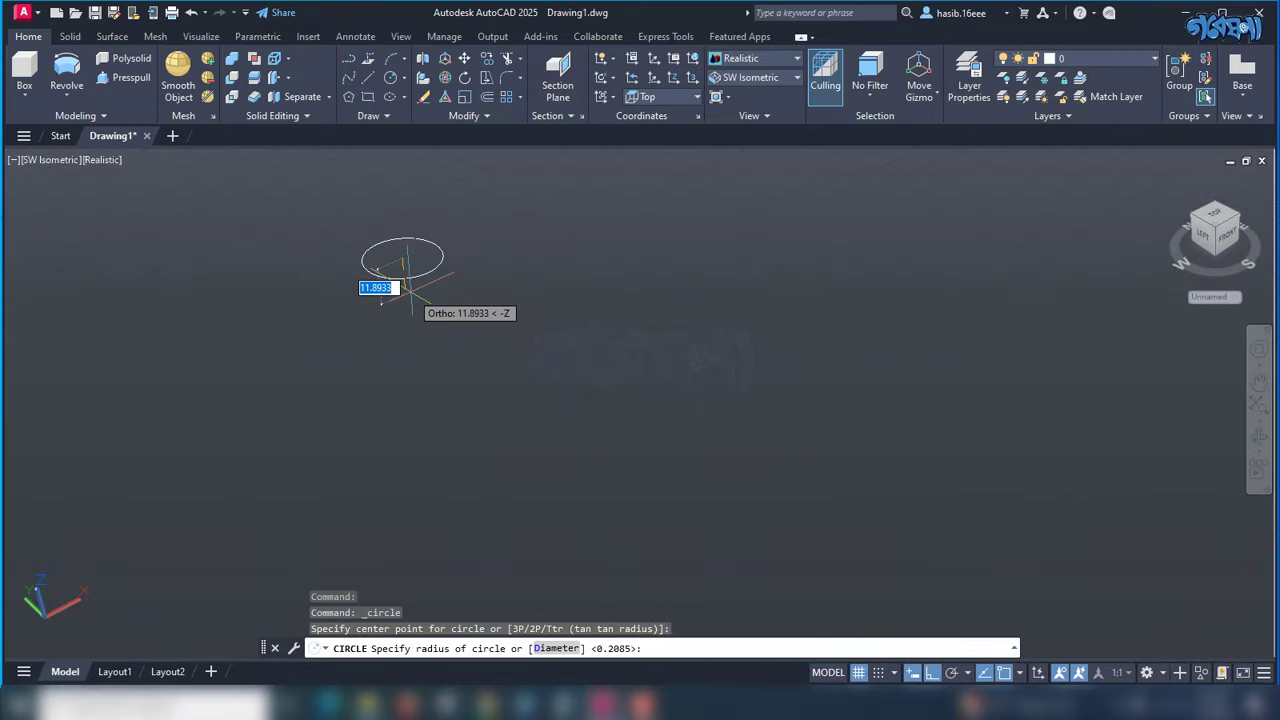
type("10")
key("Return")
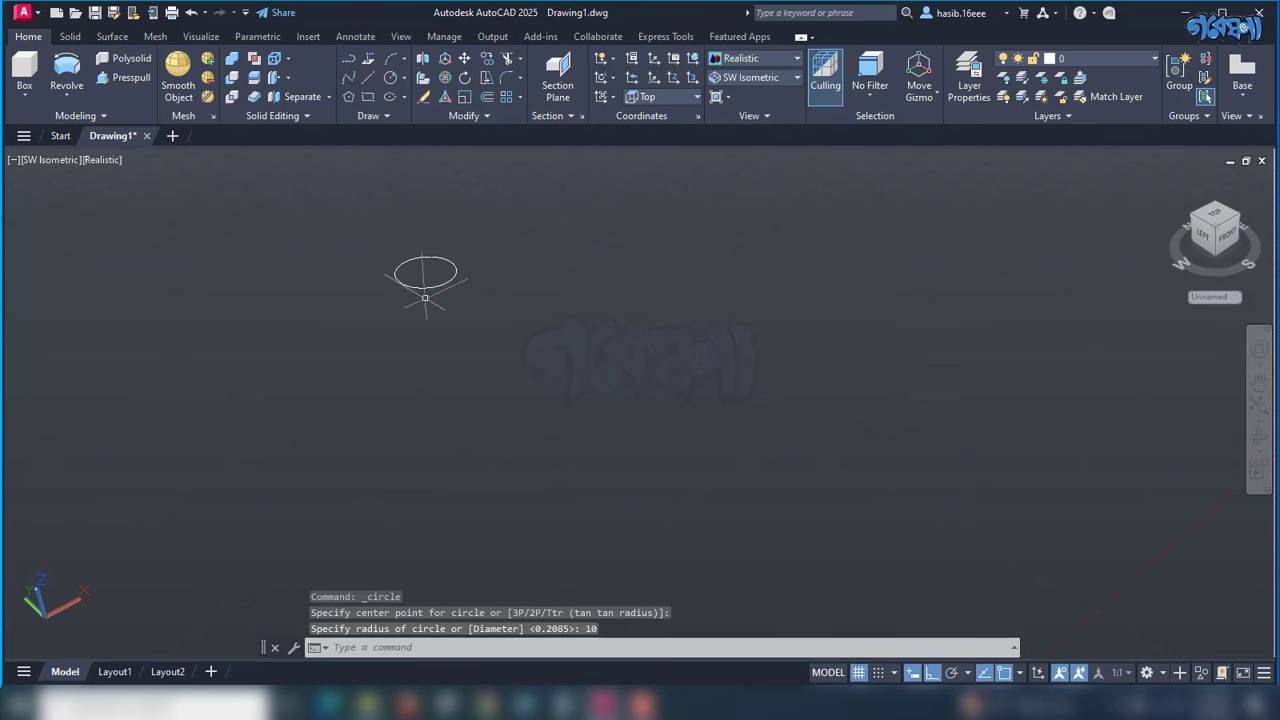
left_click(365, 323)
left_click(360, 314)
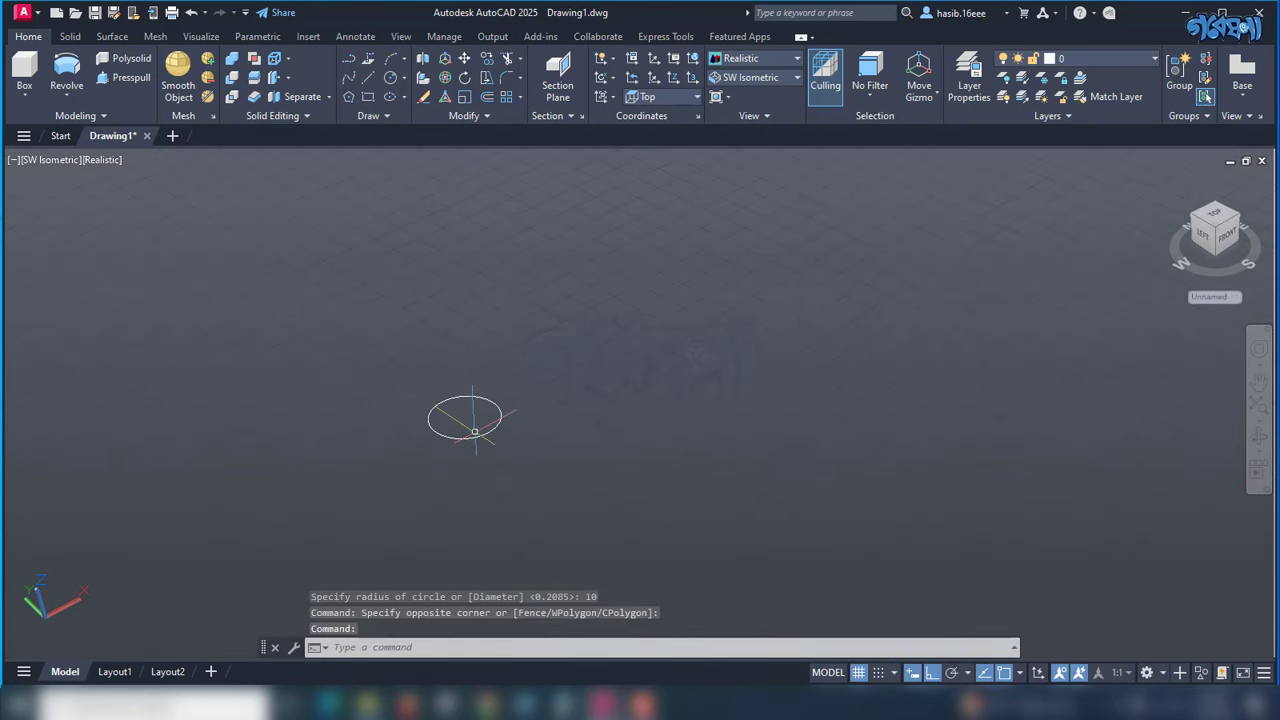
scroll(475, 432, "down", 3)
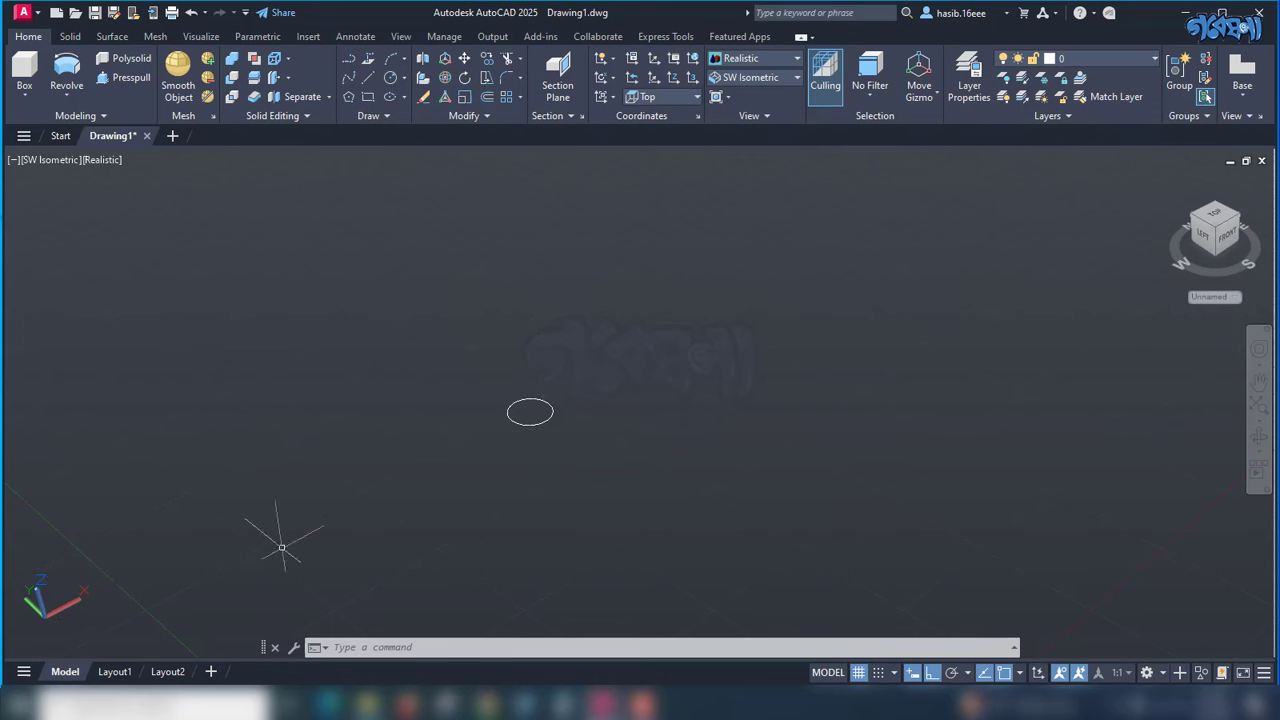
Switch the model view from SW Isometric to SE Isometric.
mouse_move(62, 607)
left_mouse_down()
mouse_move(48, 598)
mouse_move(60, 613)
left_mouse_up()
left_click(696, 98)
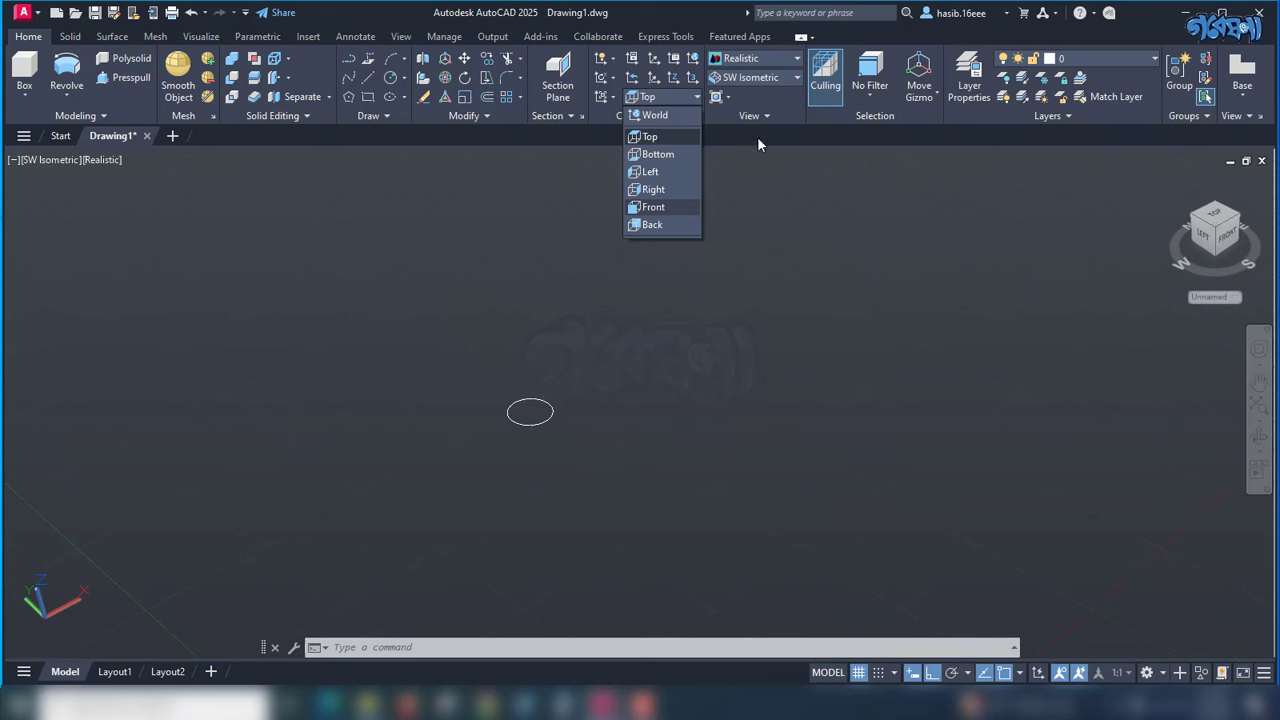
left_click(799, 118)
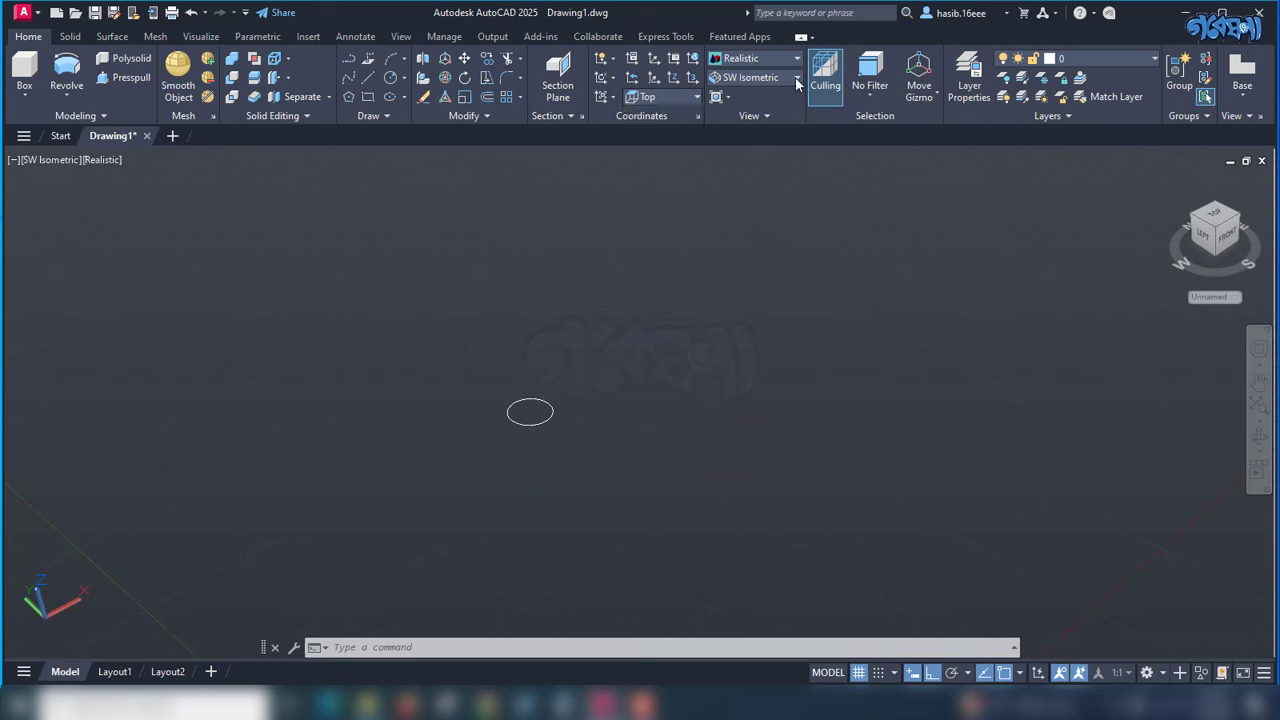
left_click(797, 79)
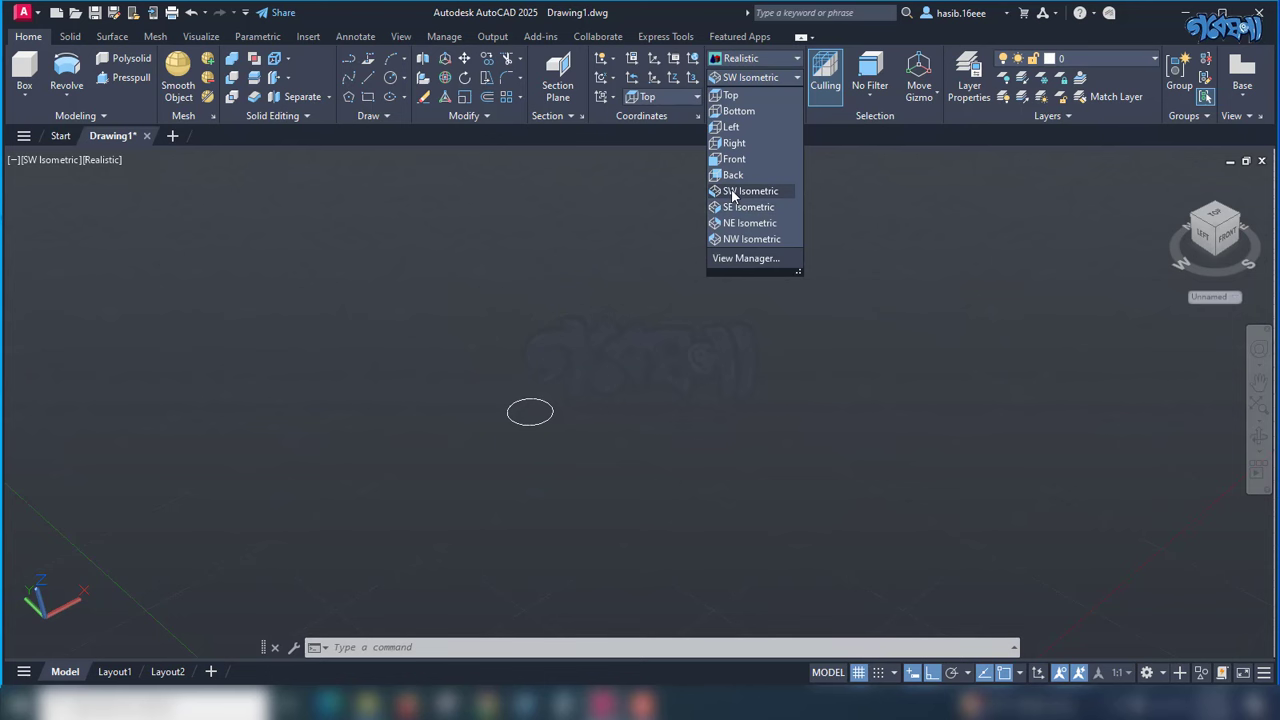
left_click(744, 210)
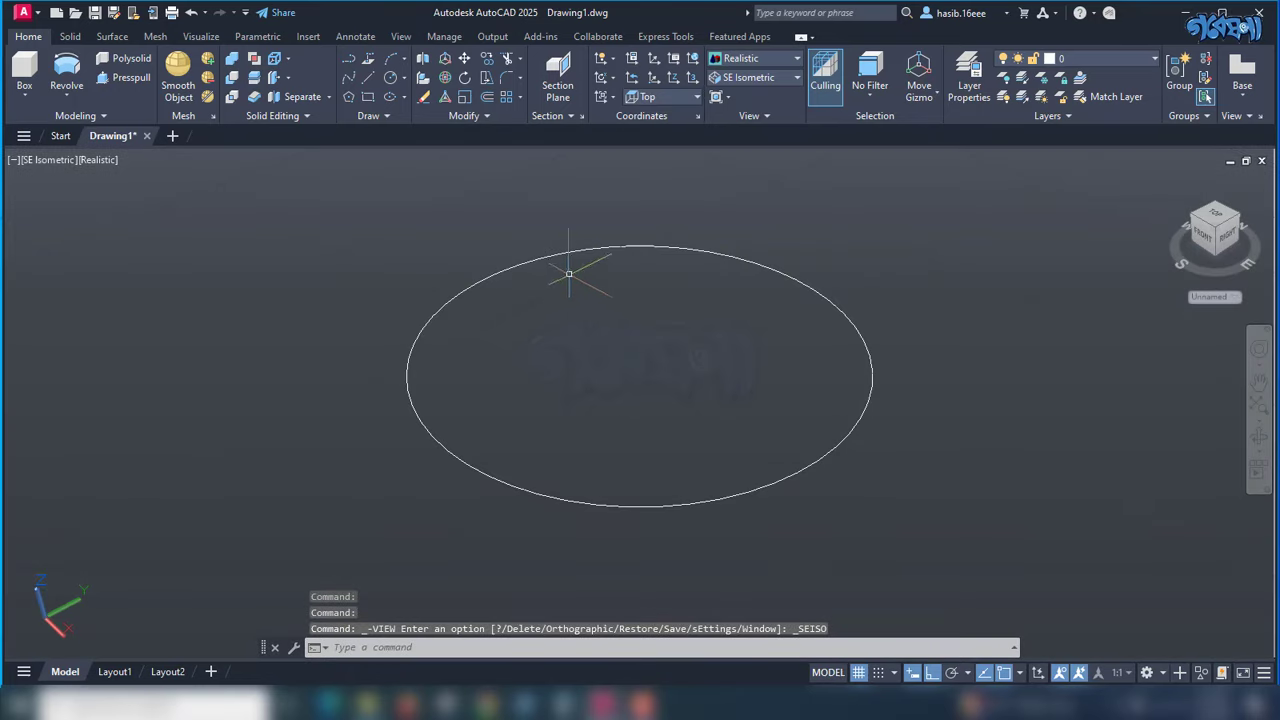
Change the coordinate system to the Right orthographic UCS.
left_click(697, 97)
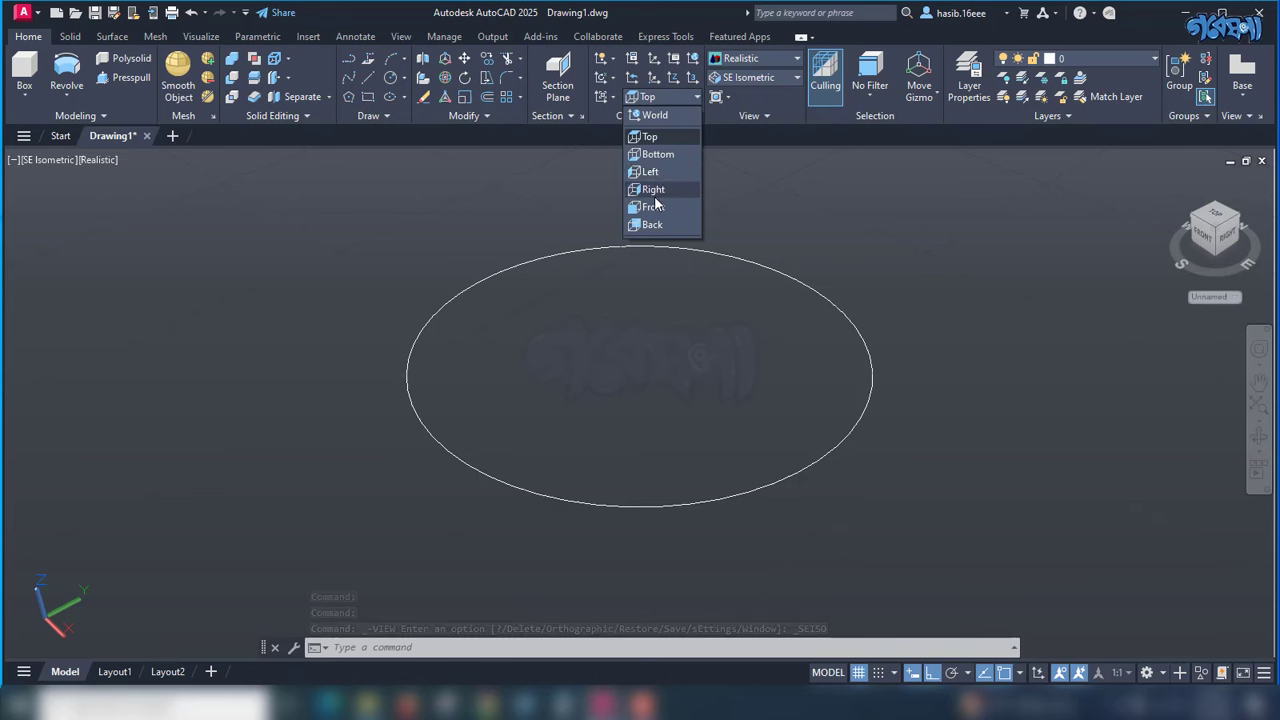
left_click(652, 189)
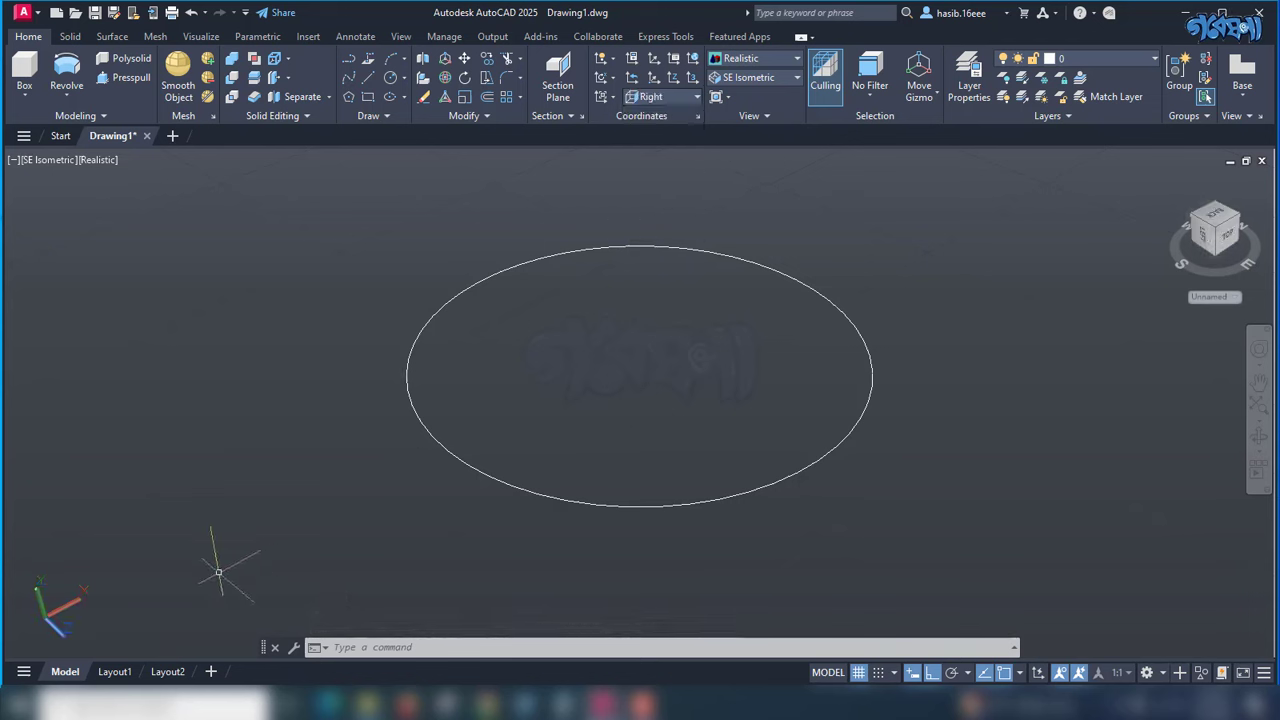
left_click(64, 596)
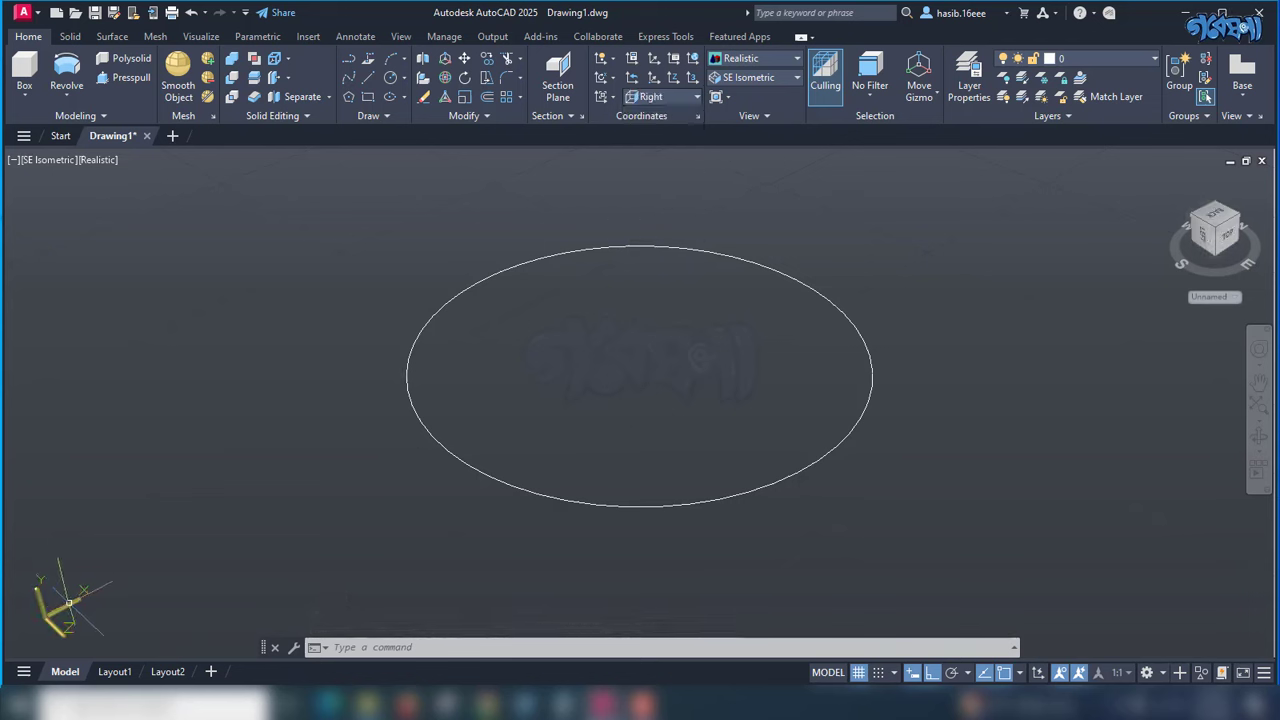
key("Escape")
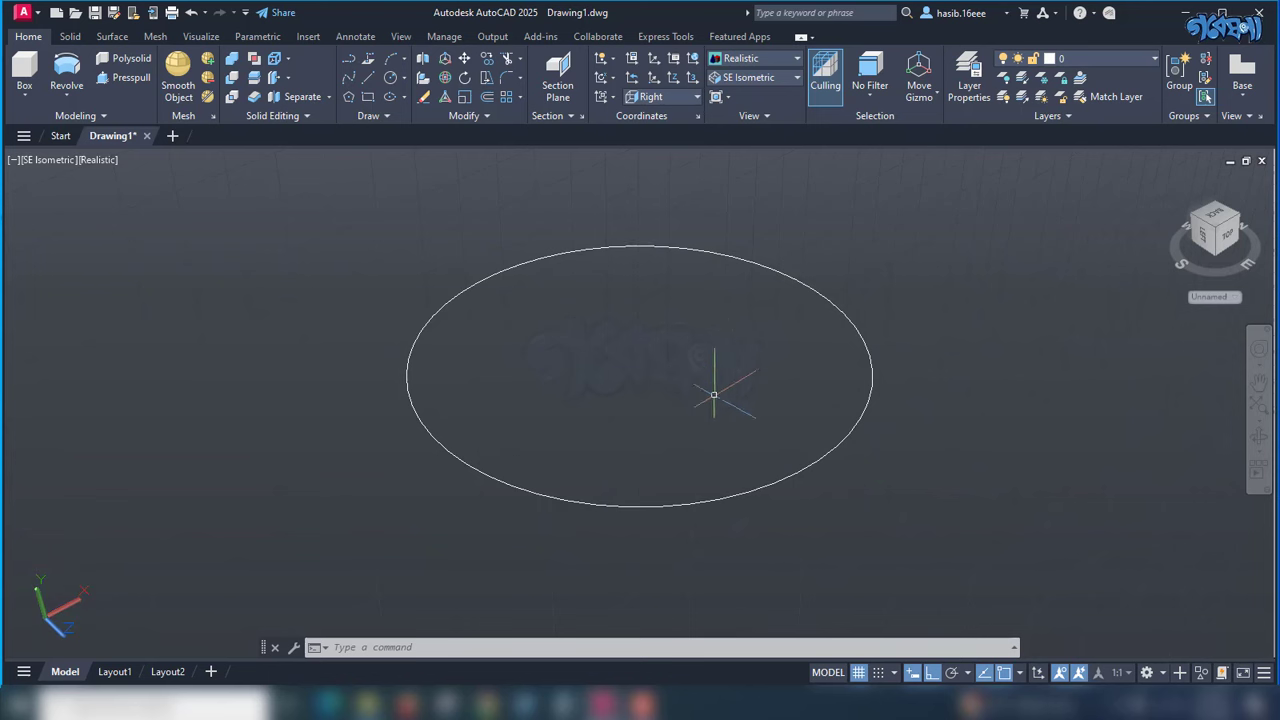
Draw a vertical line upward from the circle's centre and continue it with a second line along the positive X direction.
scroll(720, 390, "down", 3)
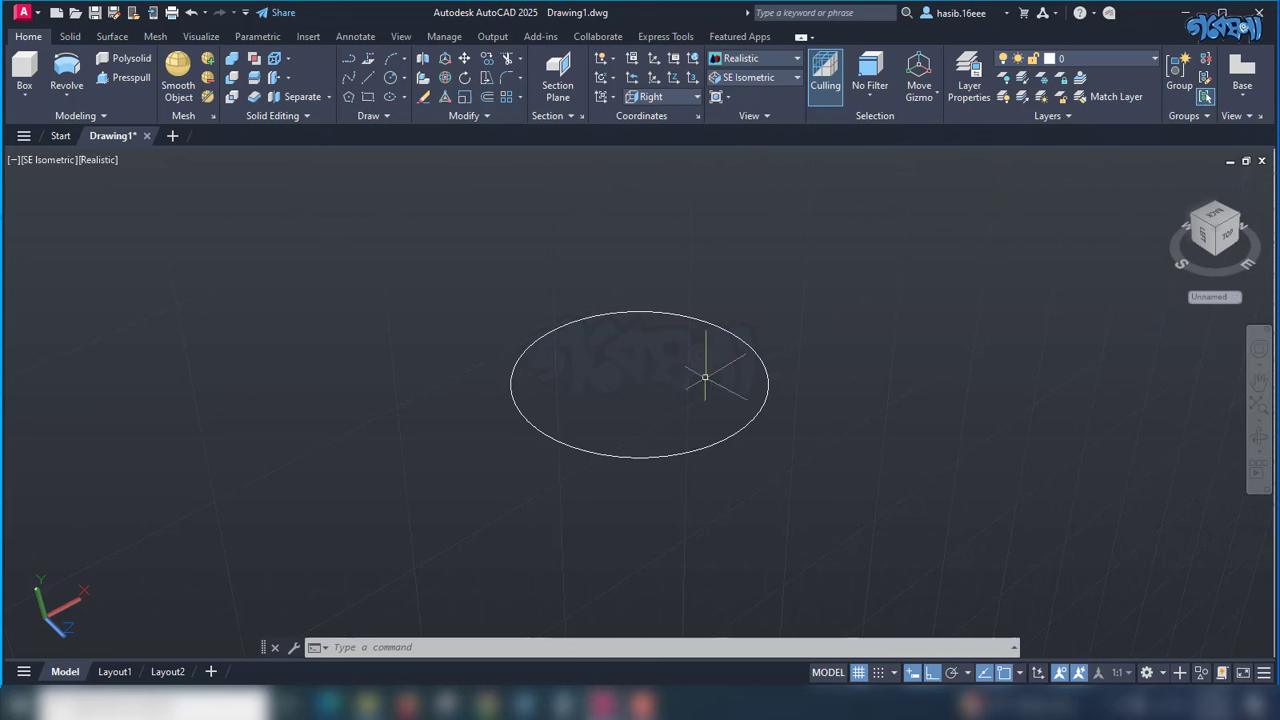
left_click(350, 79)
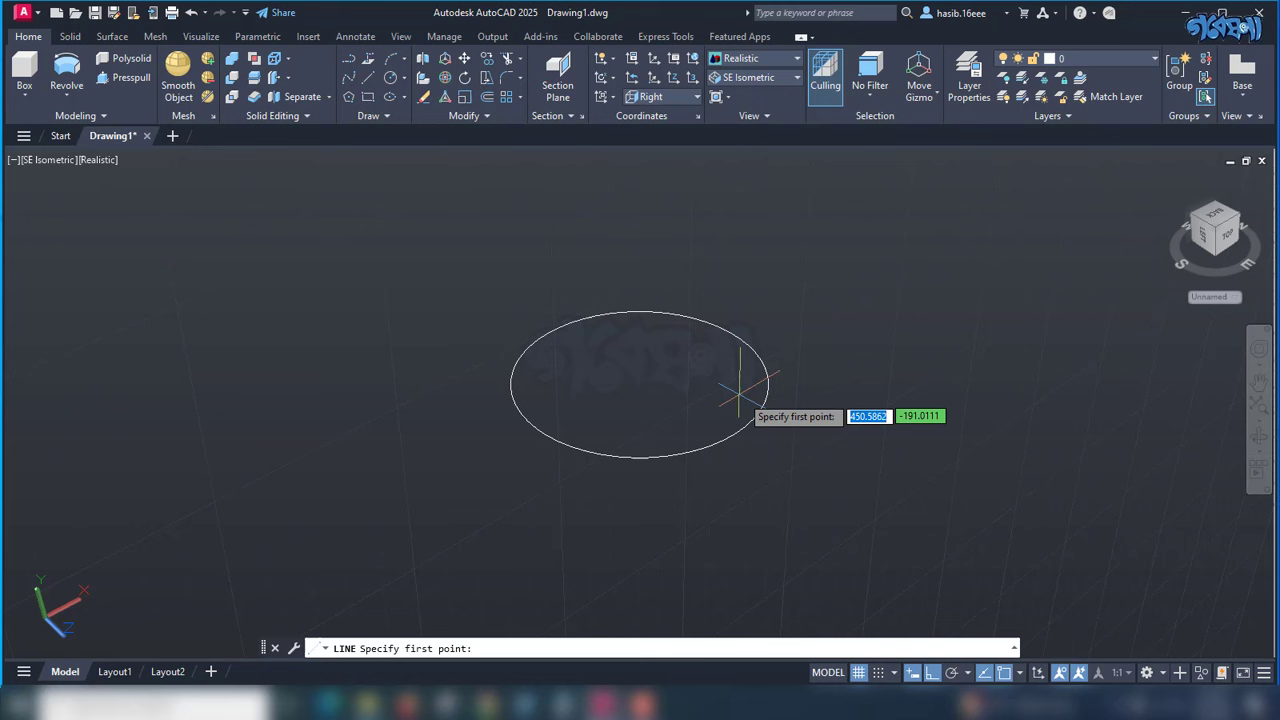
left_click(641, 379)
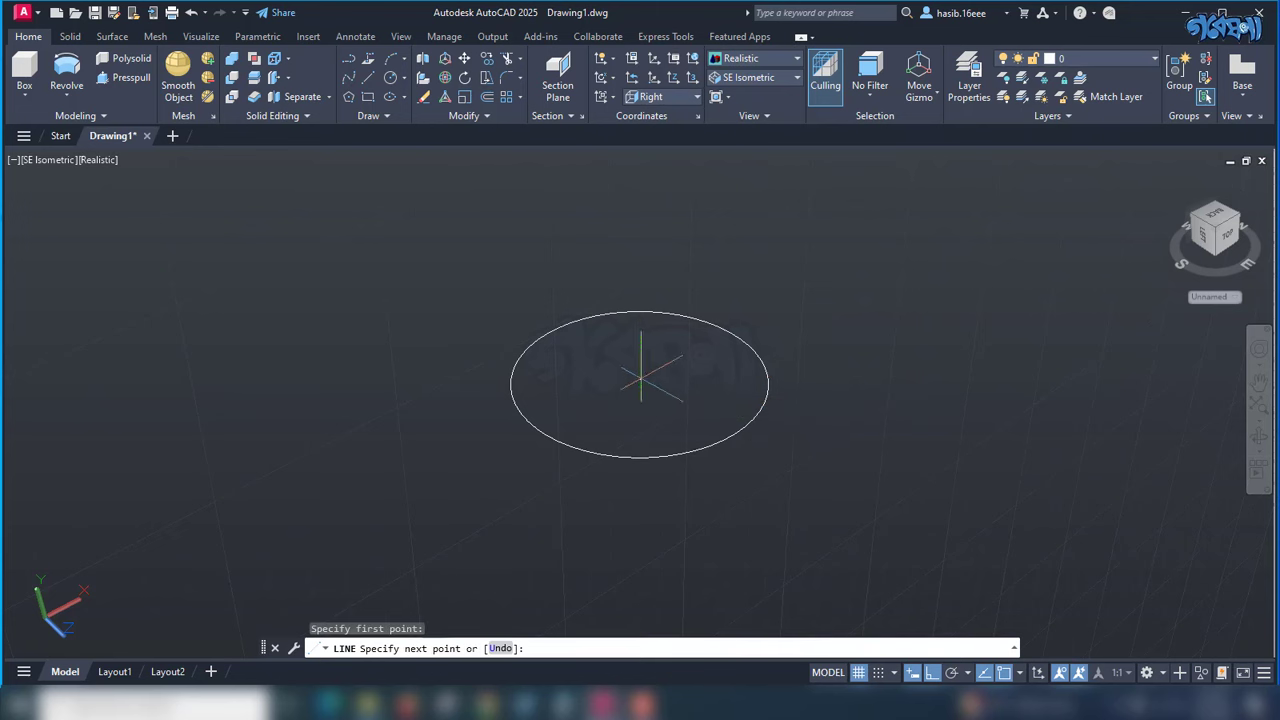
left_click(630, 246)
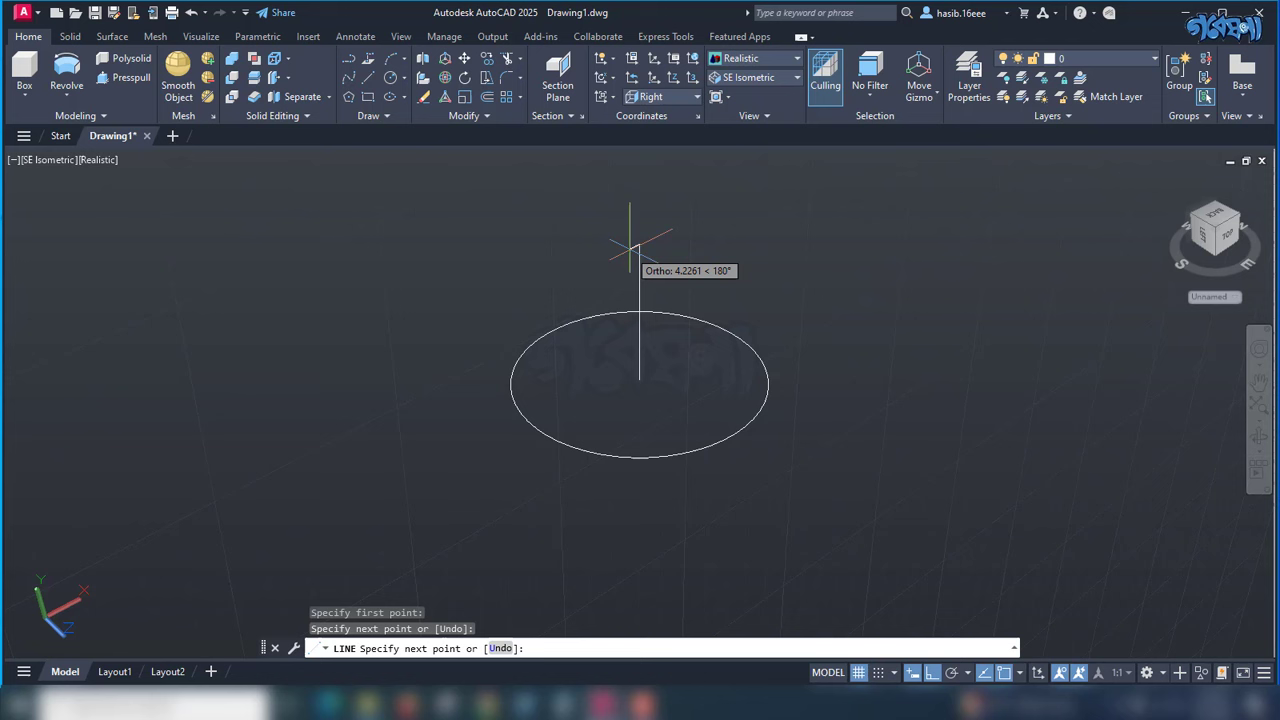
left_click(810, 213)
left_click(862, 212)
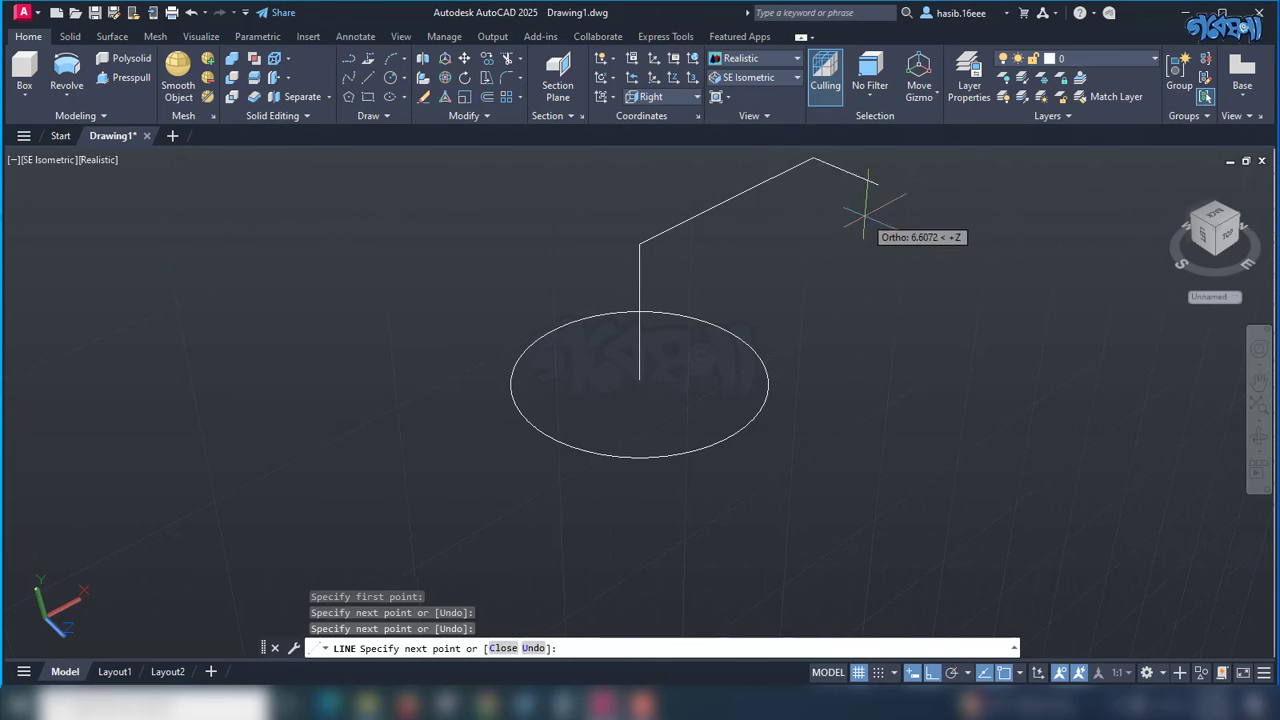
key("Return")
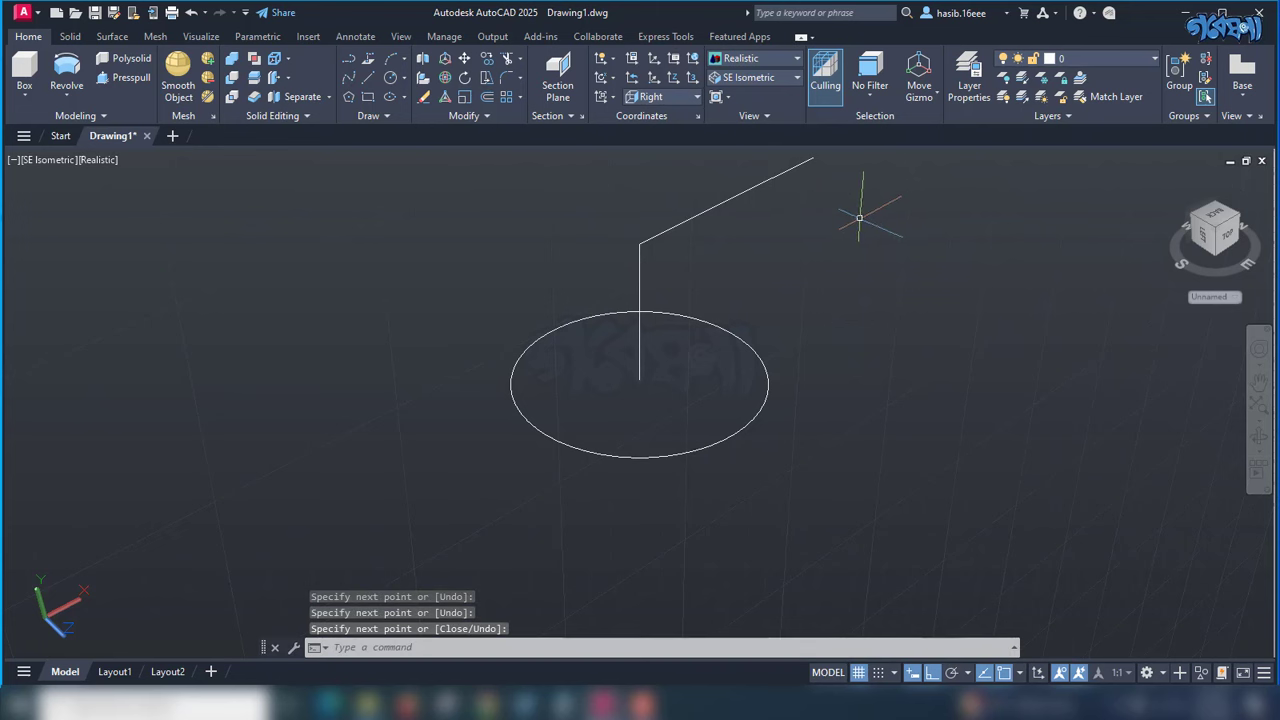
Fillet the corner between the vertical line and the upper line with a radius of 7.
left_click(640, 277)
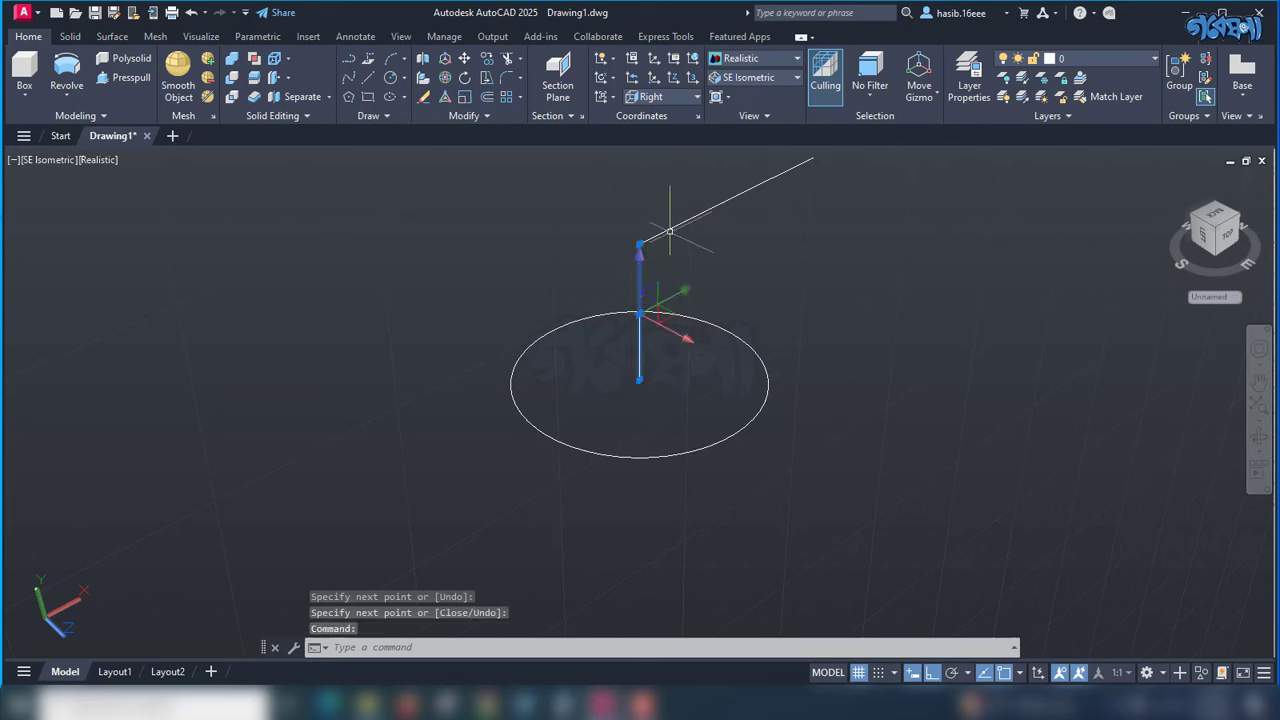
key("Escape")
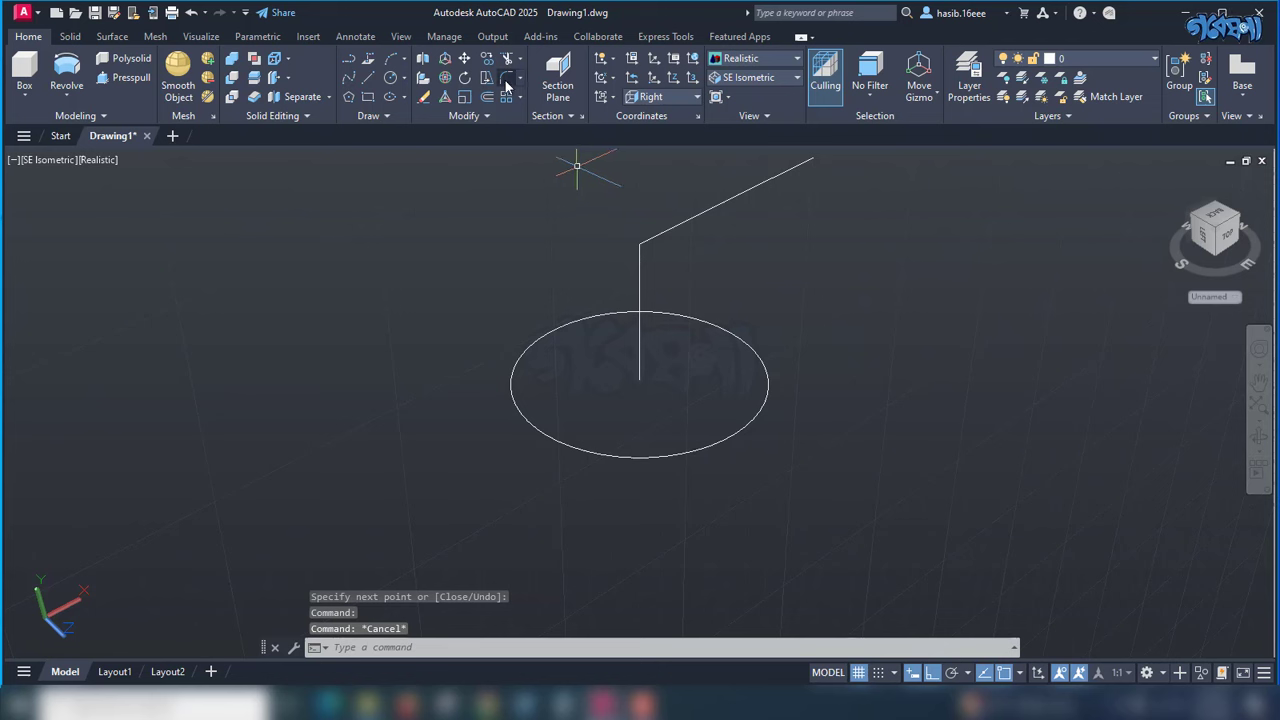
type("f")
key("Return")
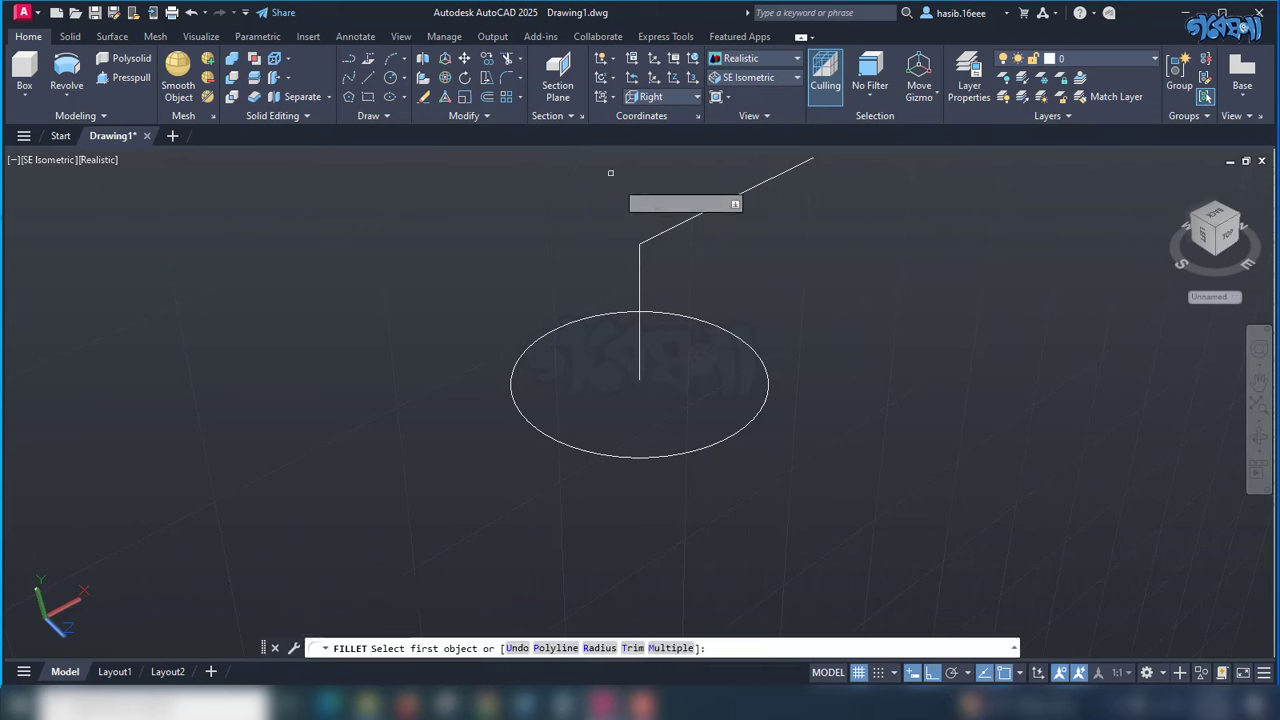
left_click(640, 268)
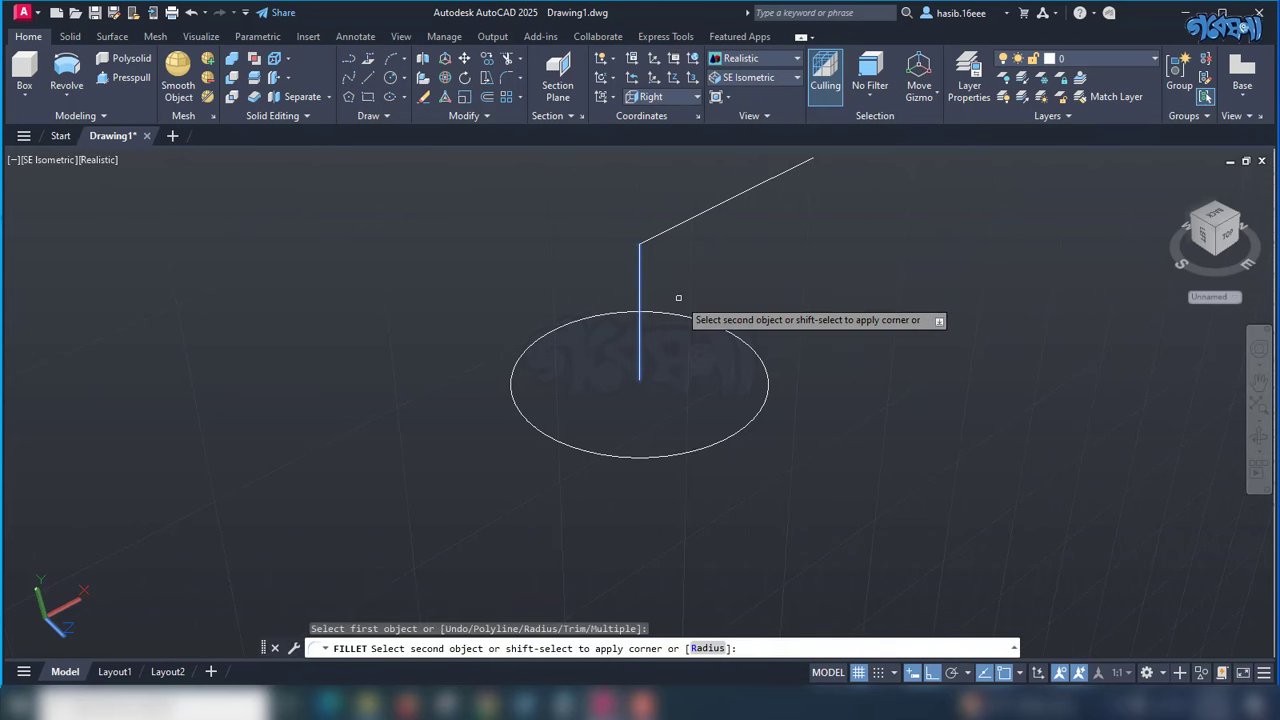
left_click(714, 648)
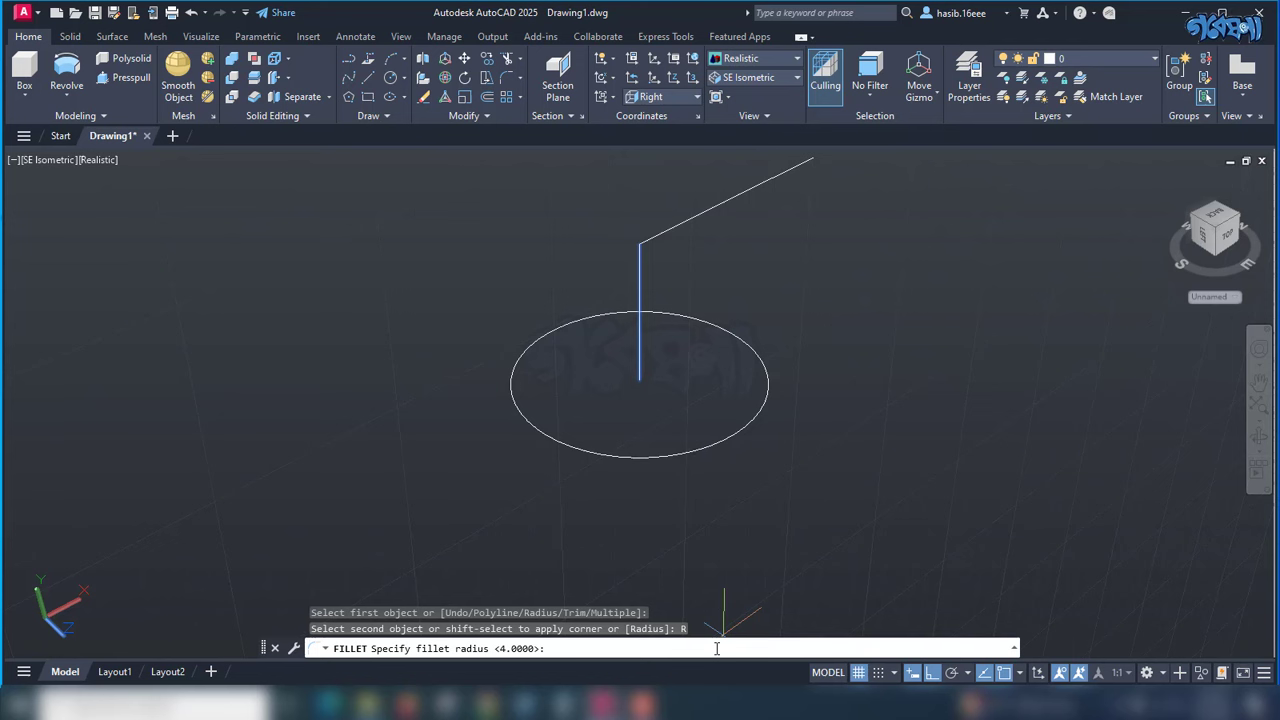
type("7")
key("Return")
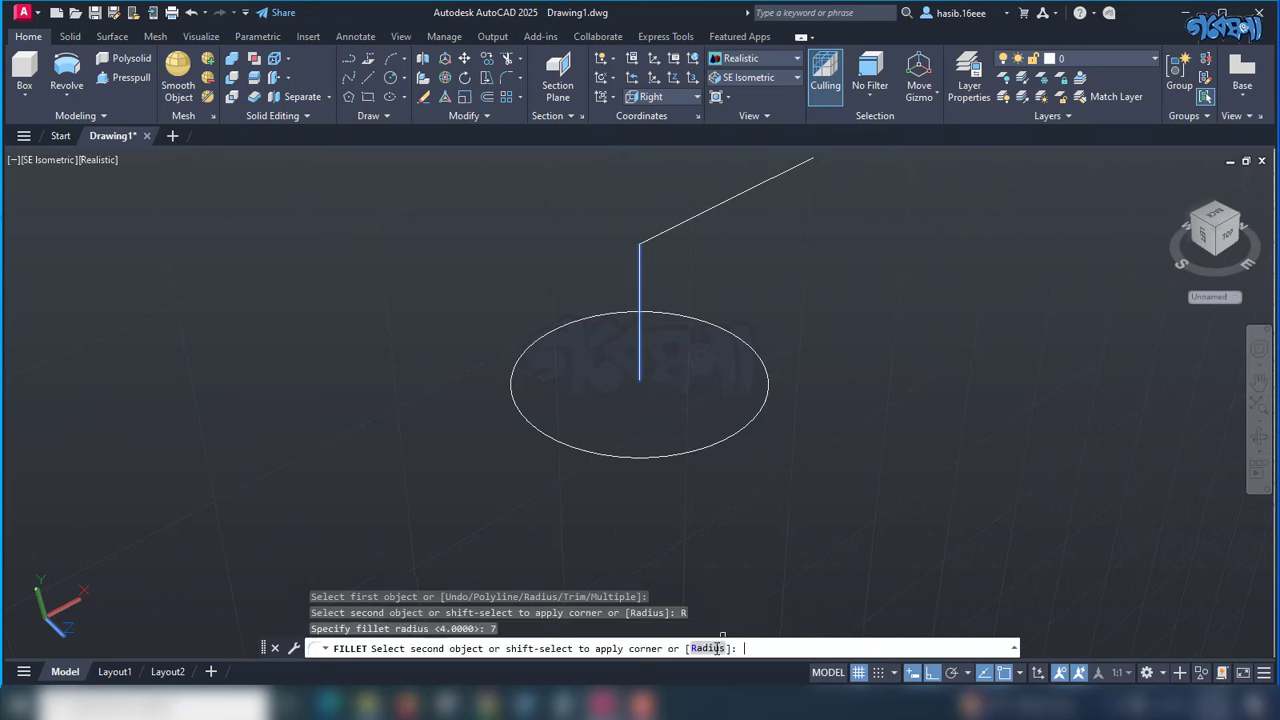
left_click(680, 223)
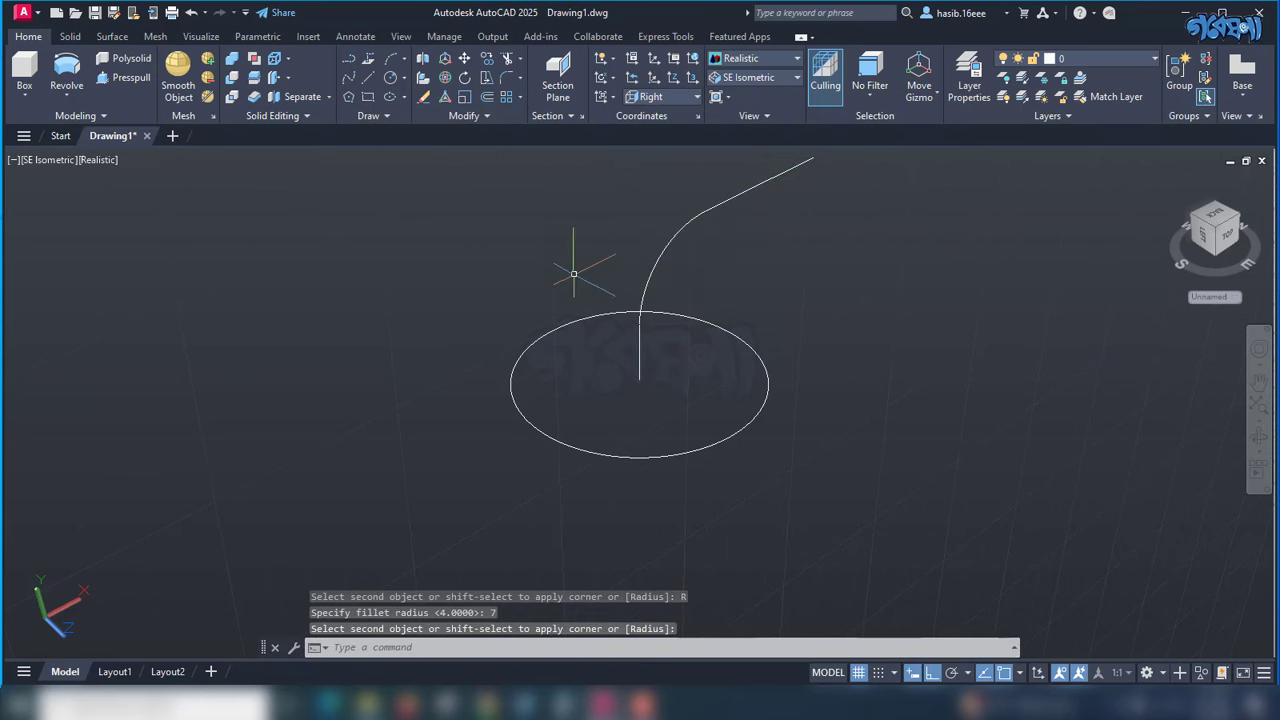
Select the upper line, the fillet arc and the vertical line that together form the path.
scroll(573, 273, "down", 1)
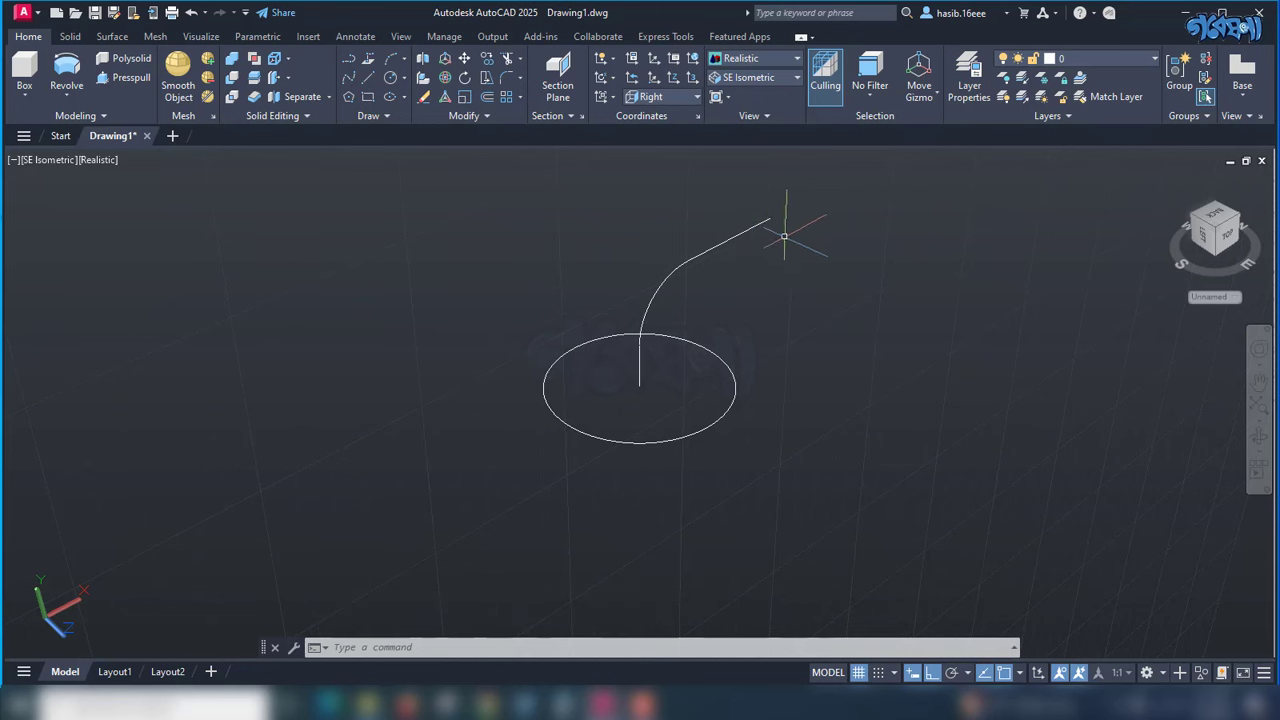
scroll(785, 251, "down", 1)
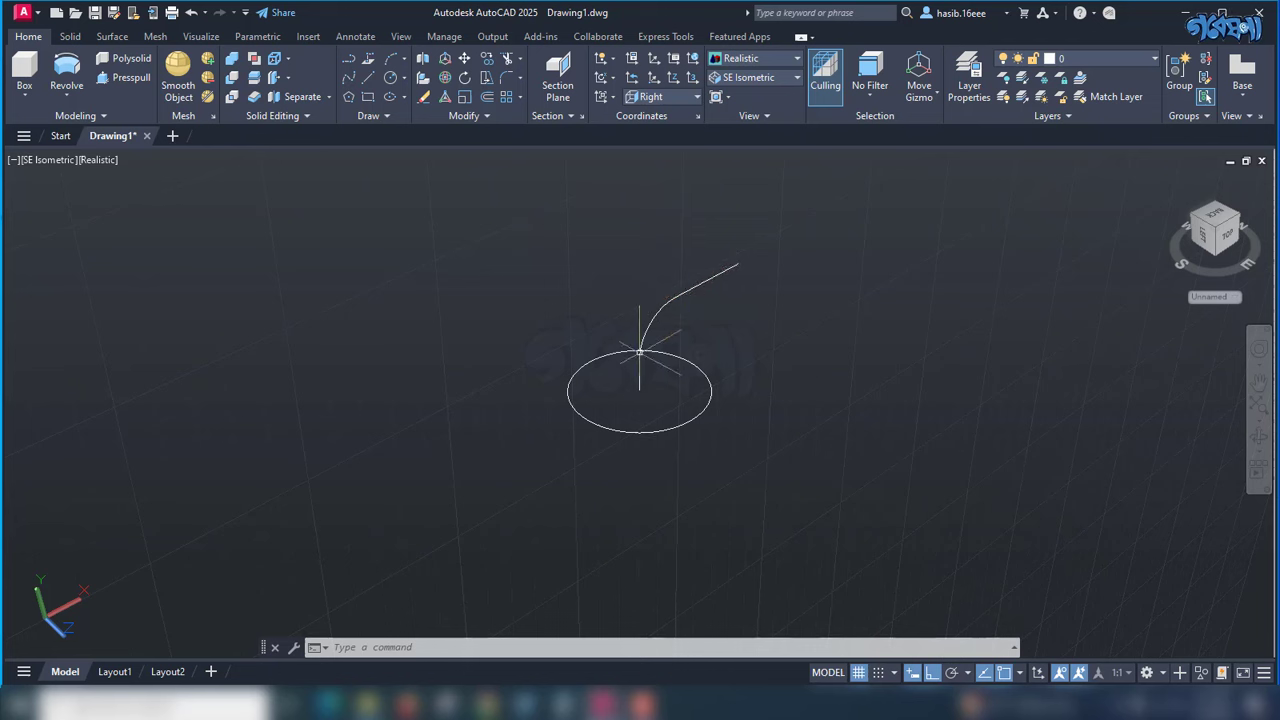
left_click(737, 263)
left_click(689, 289)
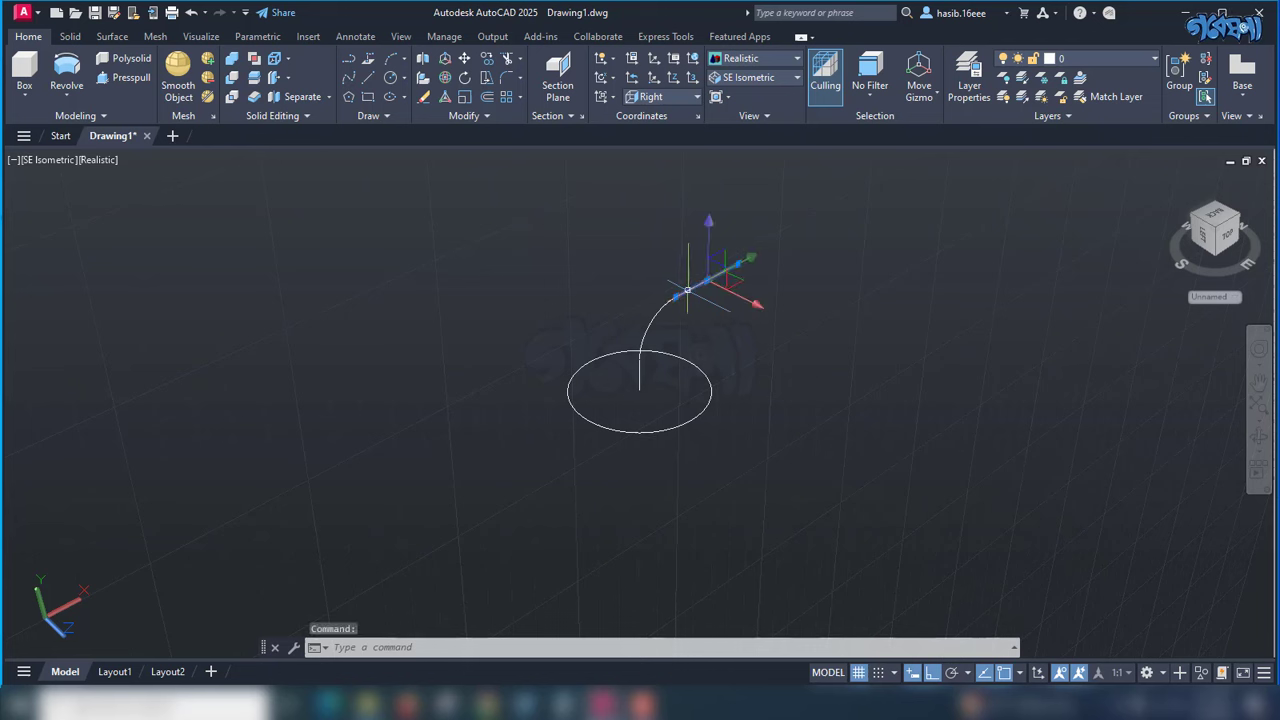
left_click(655, 318)
left_click(639, 370)
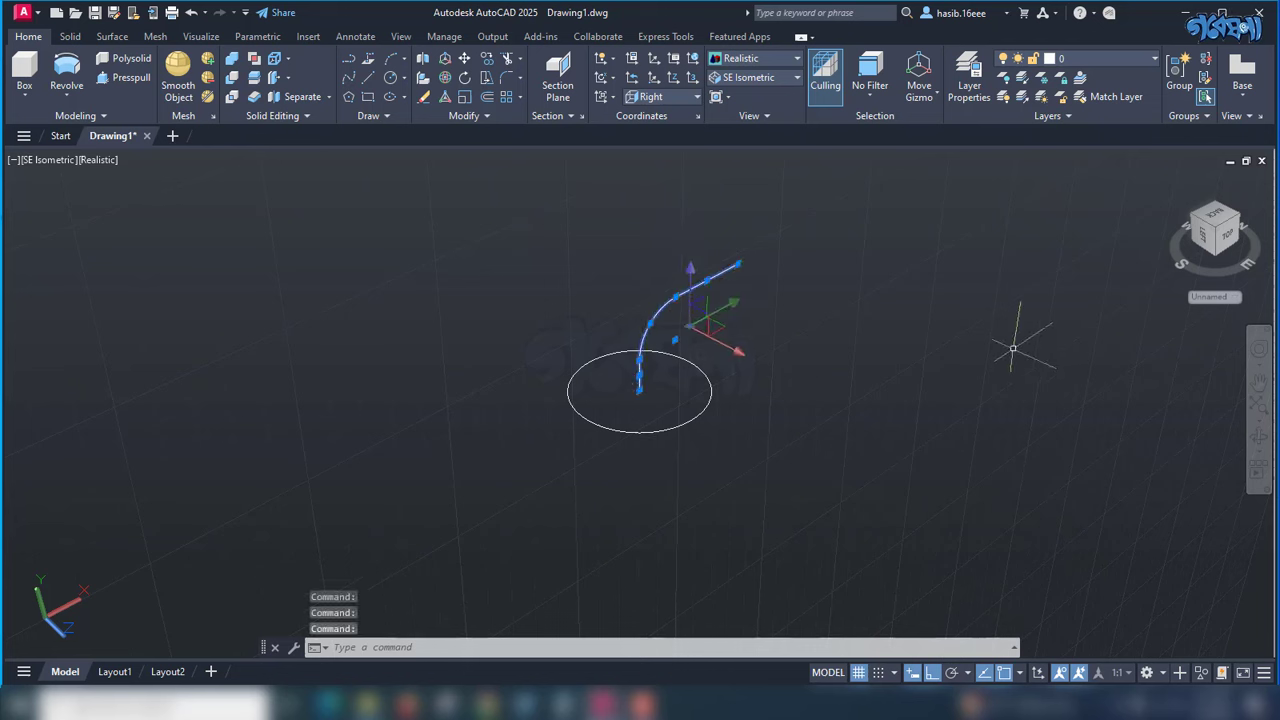
key("Return")
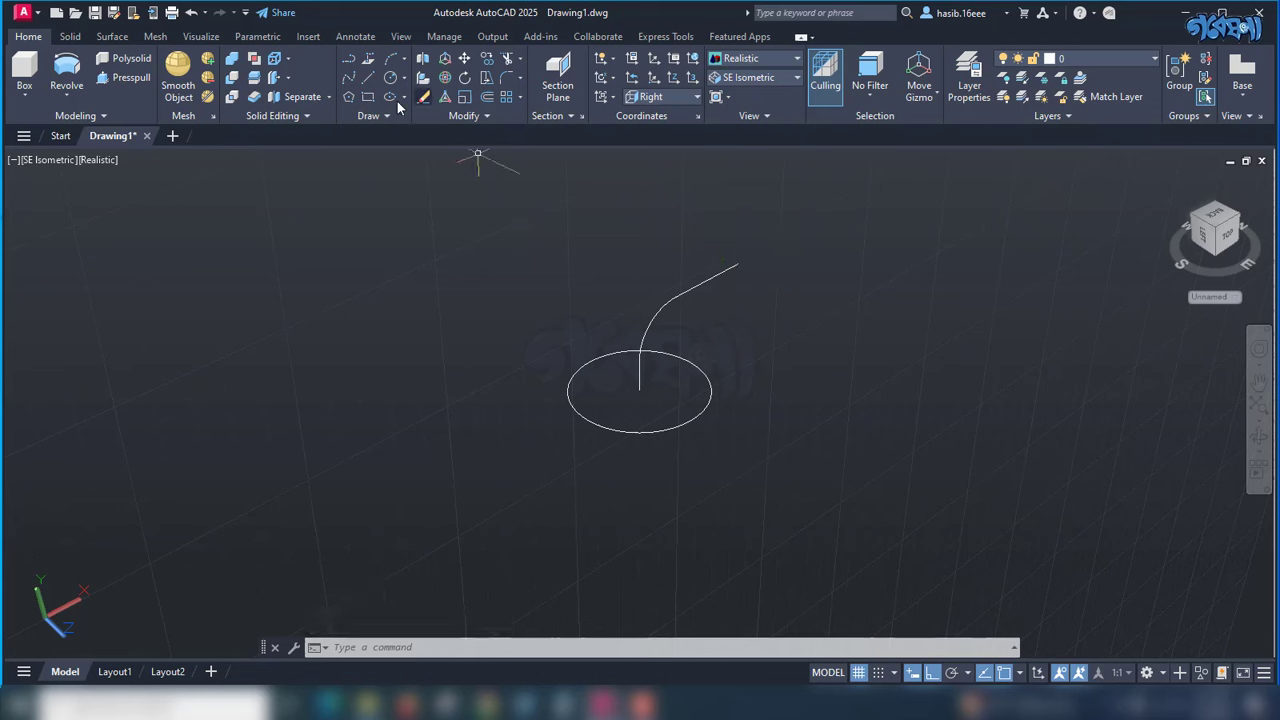
left_click(368, 98)
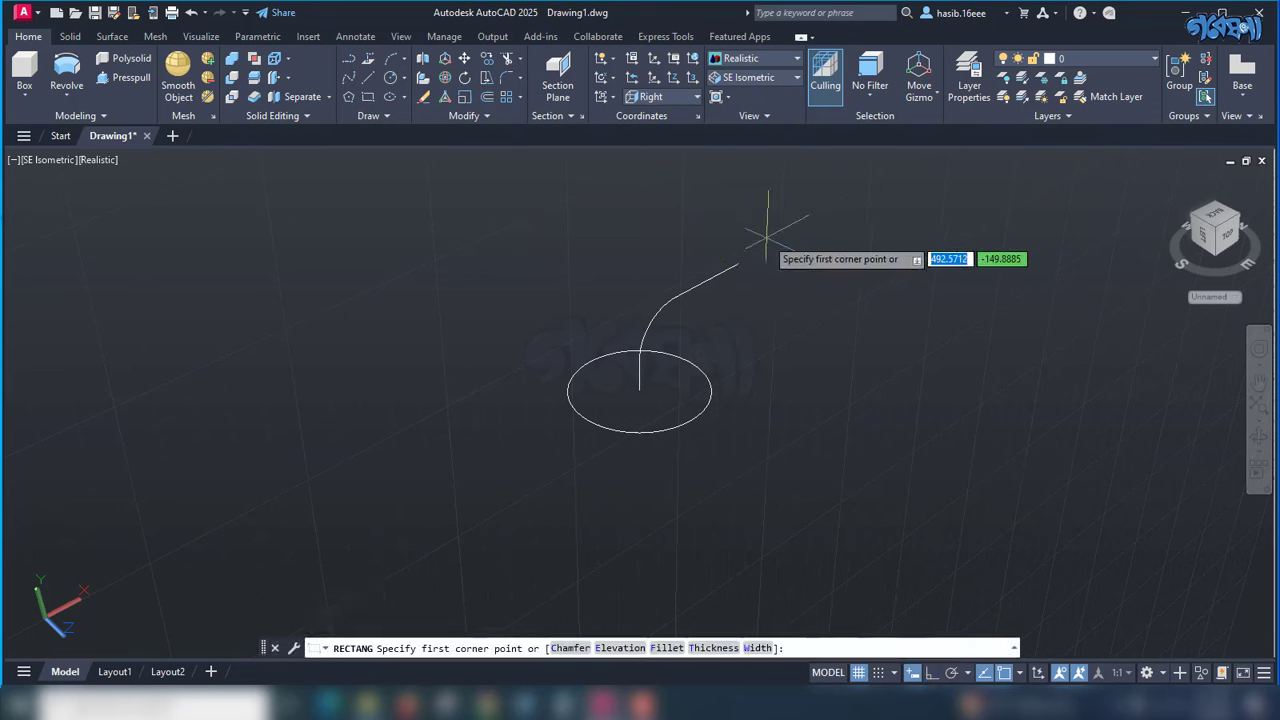
left_click(368, 96)
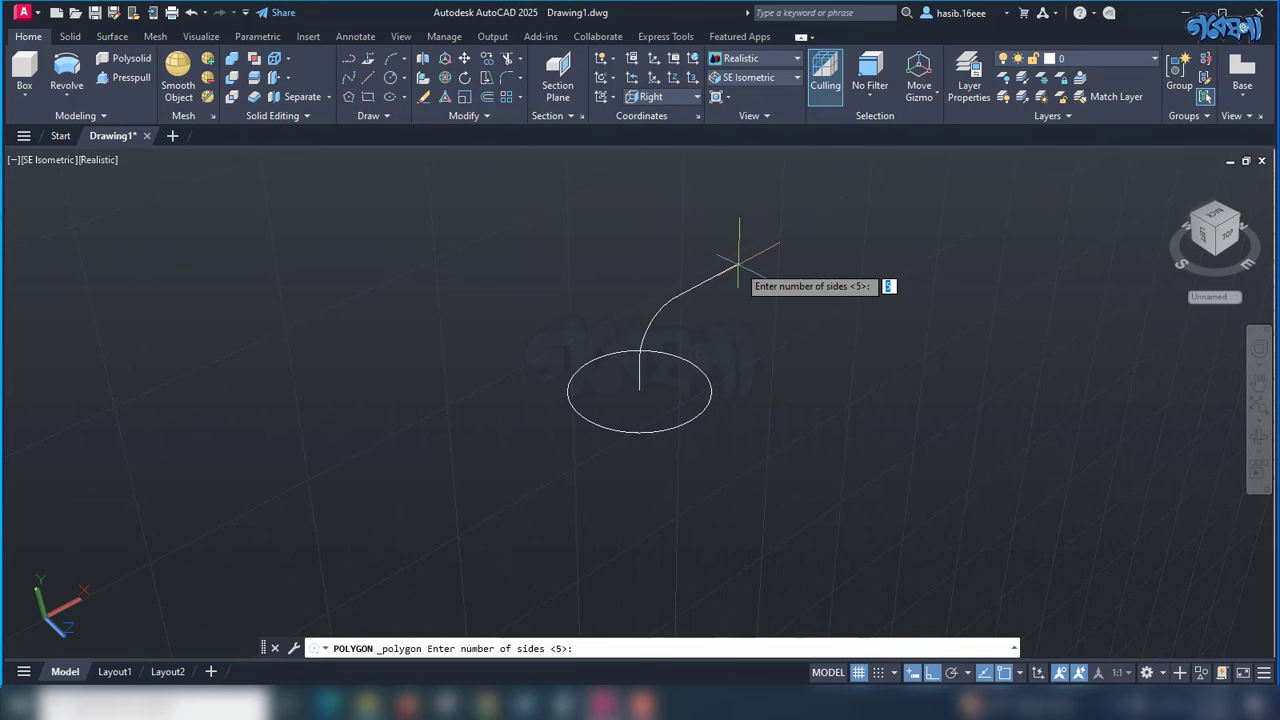
key("Return")
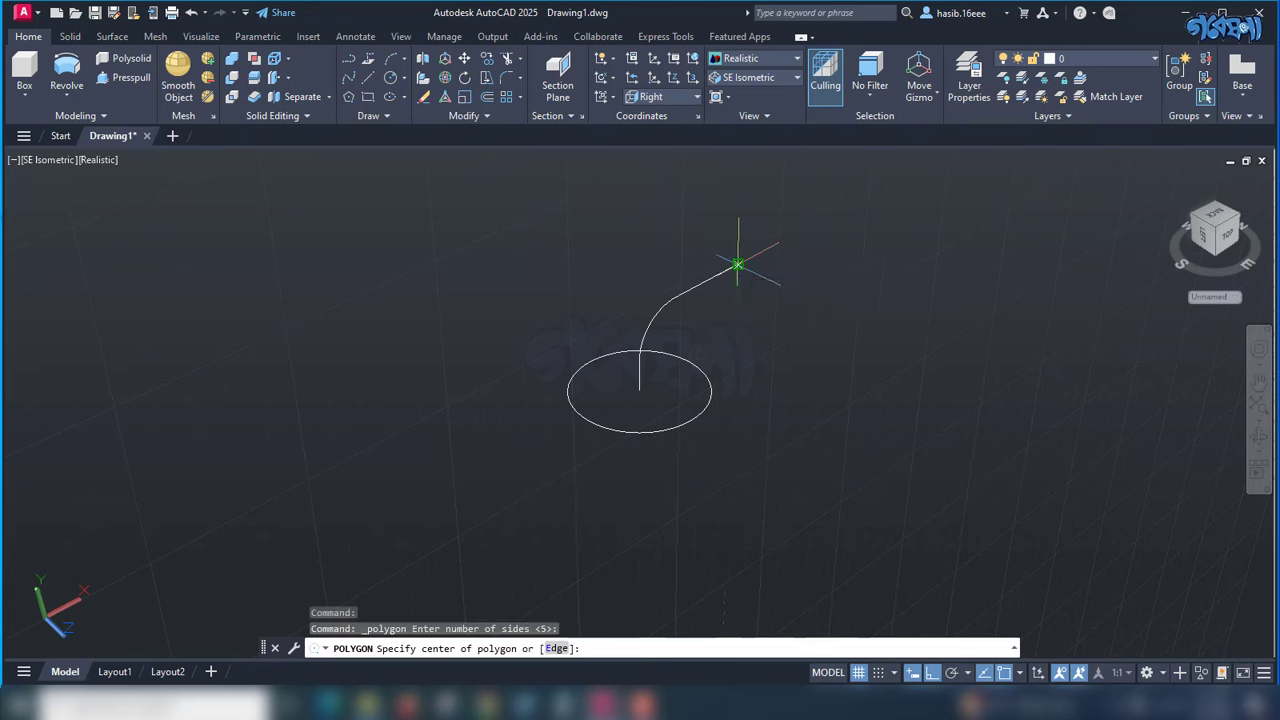
left_click(738, 264)
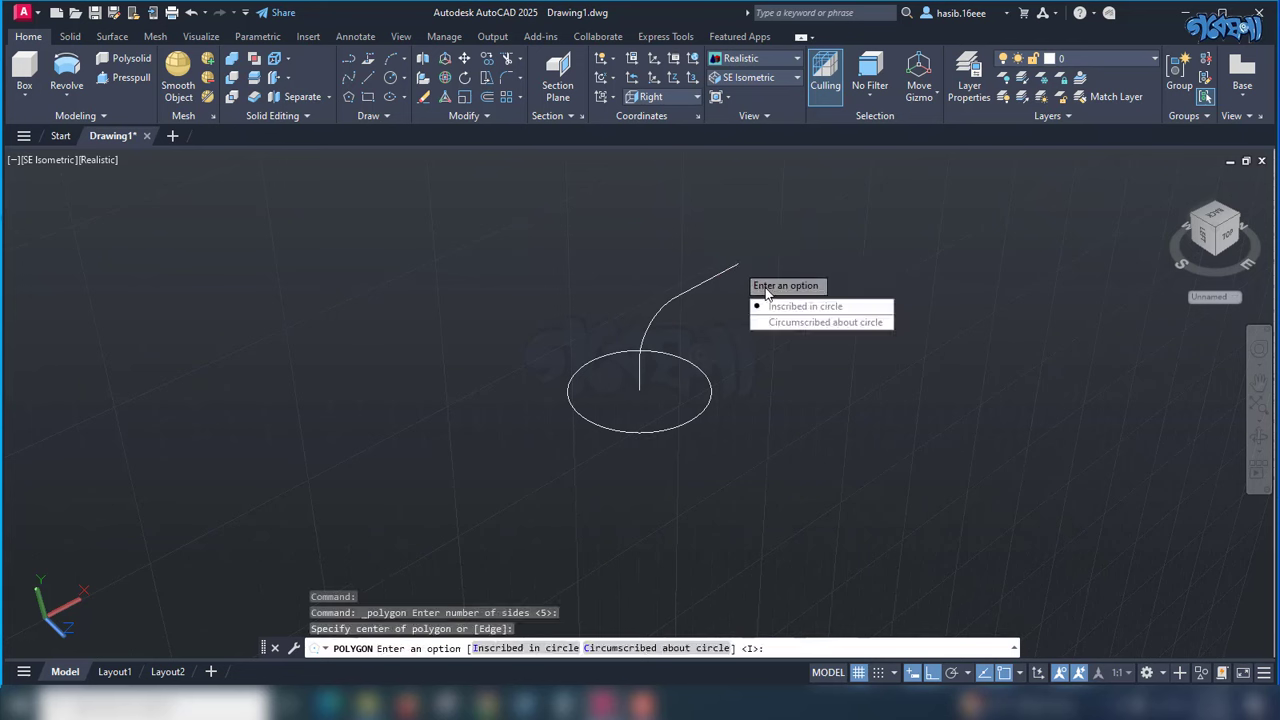
left_click(786, 306)
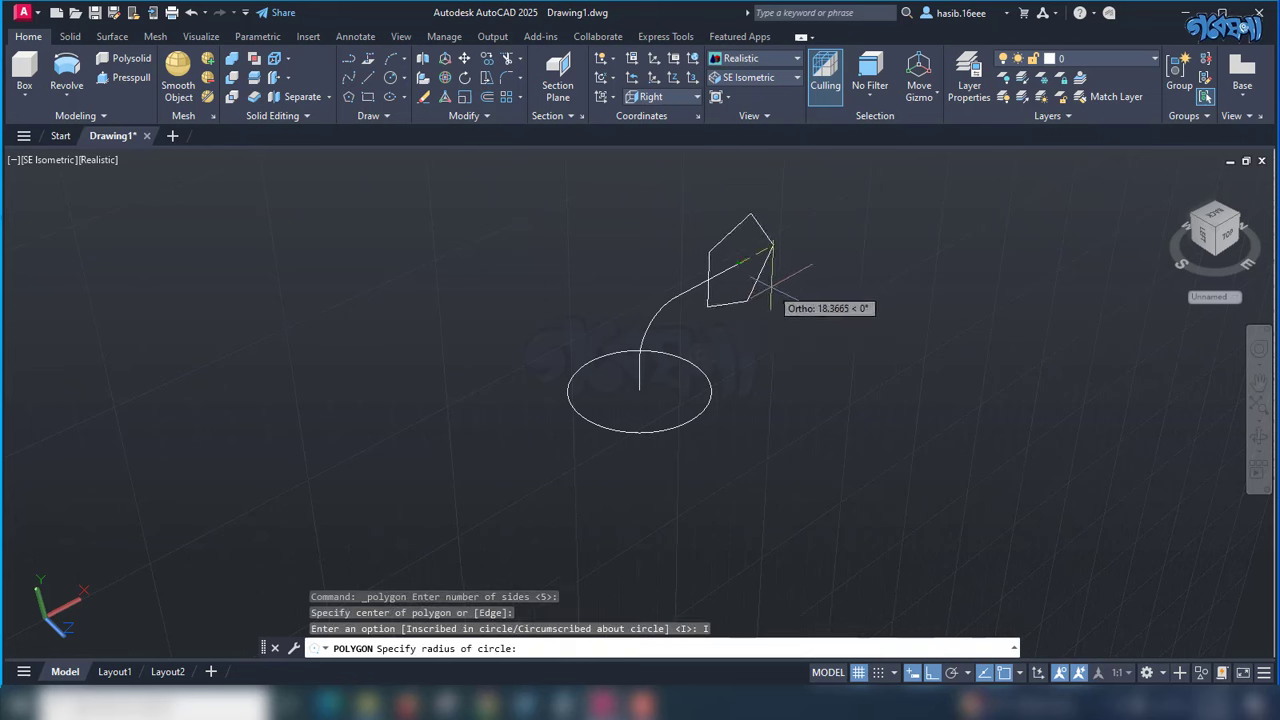
key("Escape")
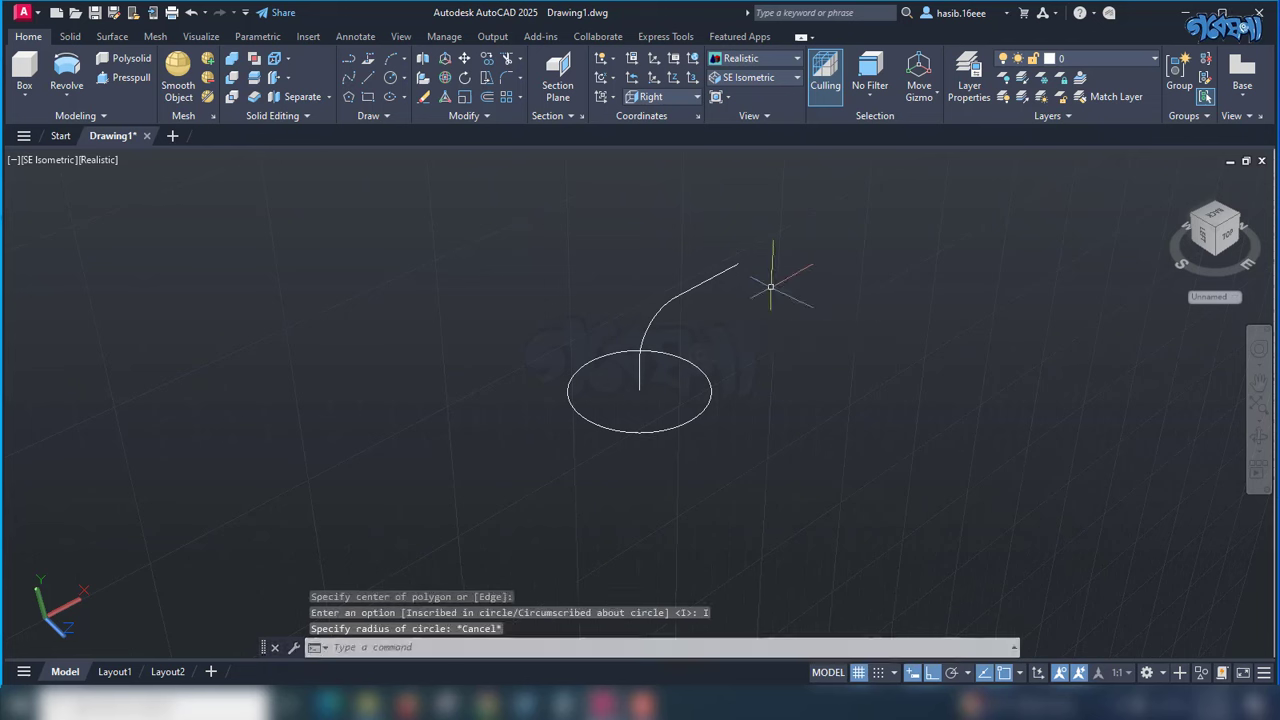
Change the coordinate system to the Front orthographic UCS.
left_click(697, 97)
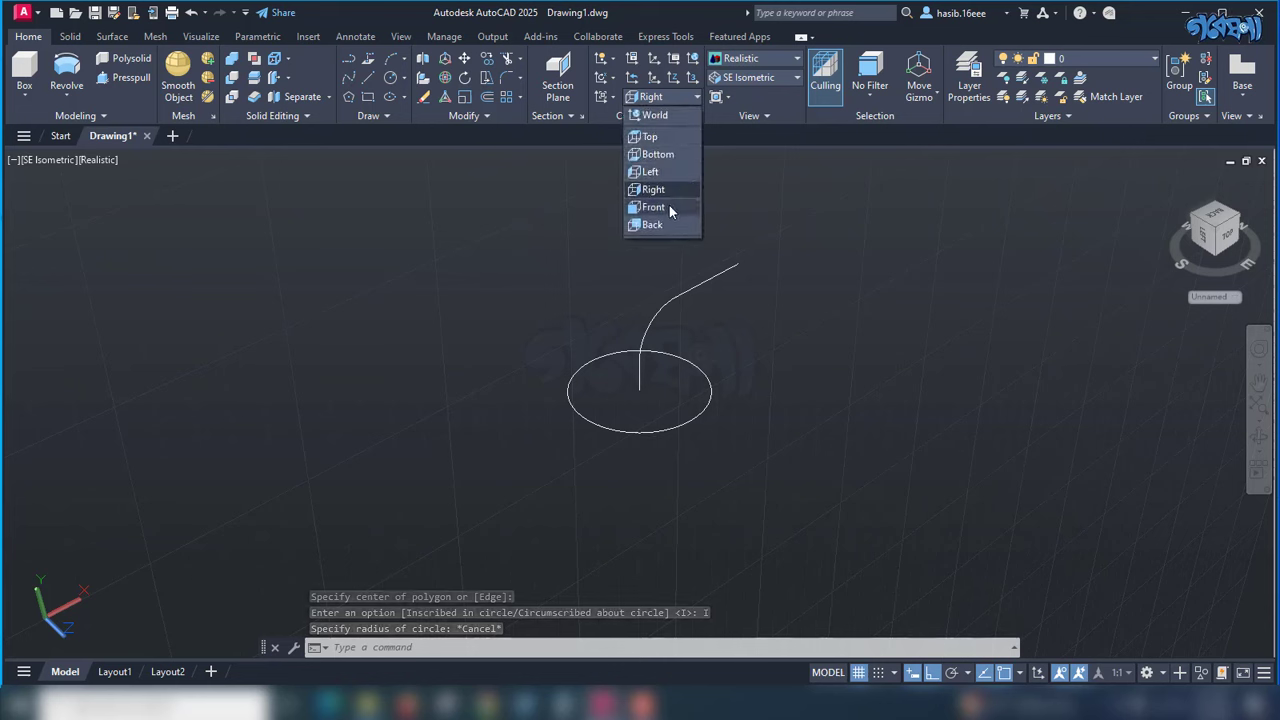
left_click(669, 205)
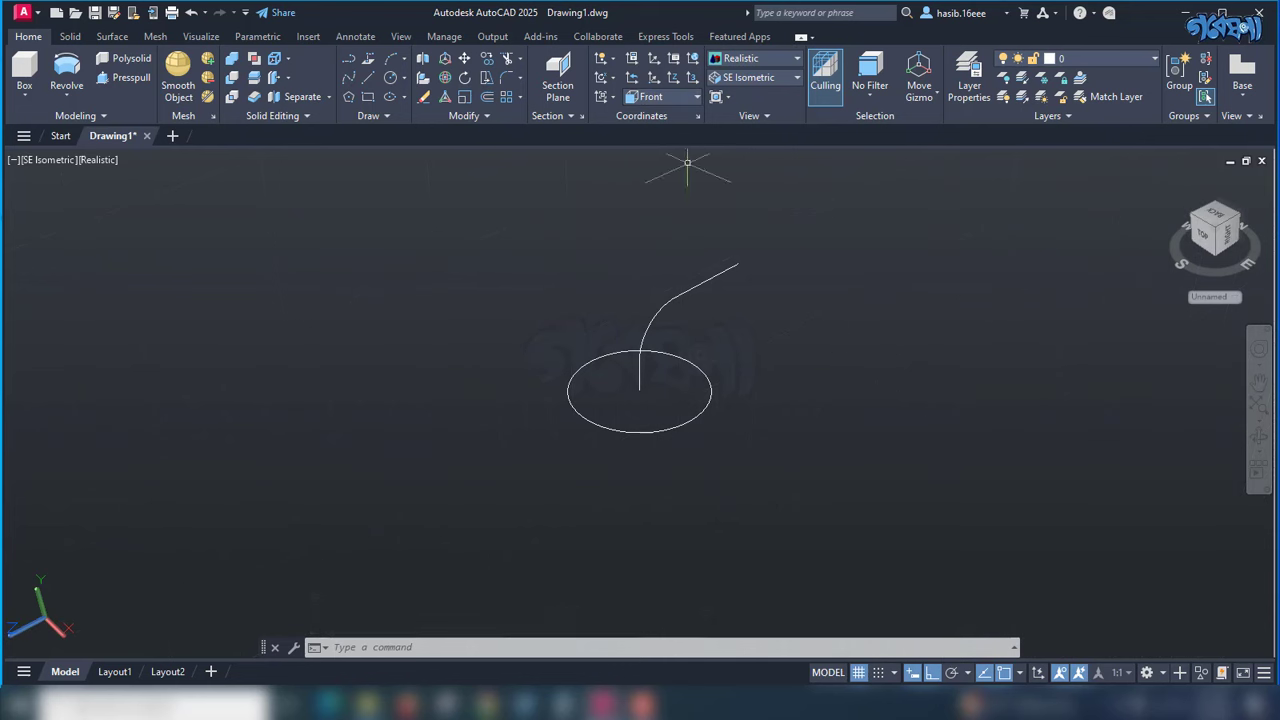
left_click(739, 265)
key("Return")
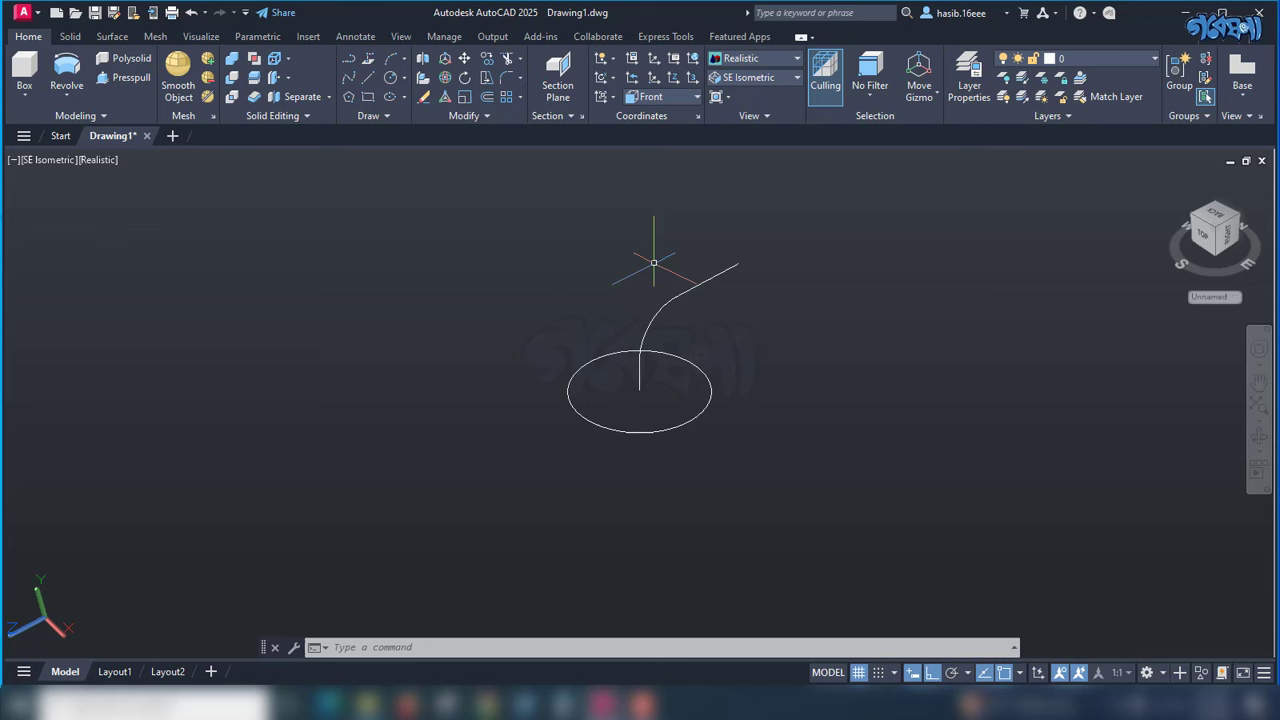
Draw a five-sided polygon centred on the free end of the path, inscribed in a circle with a radius of about 4.2.
left_click(348, 97)
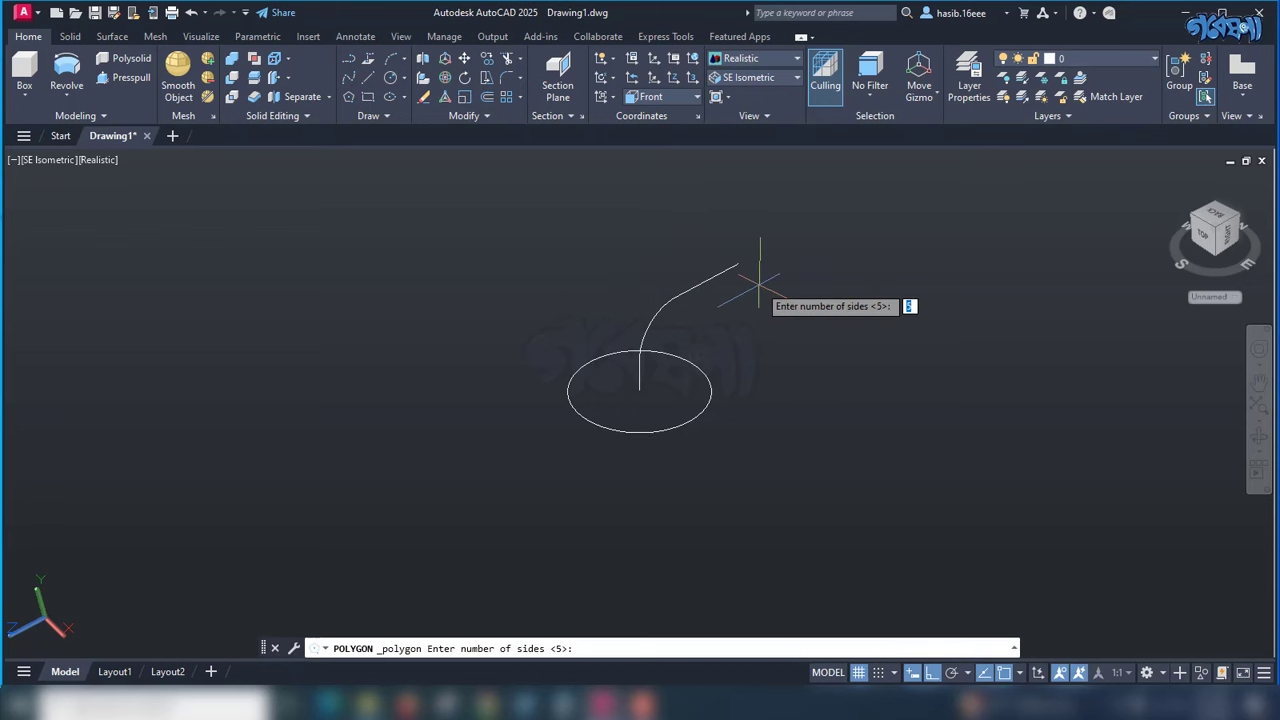
key("Return")
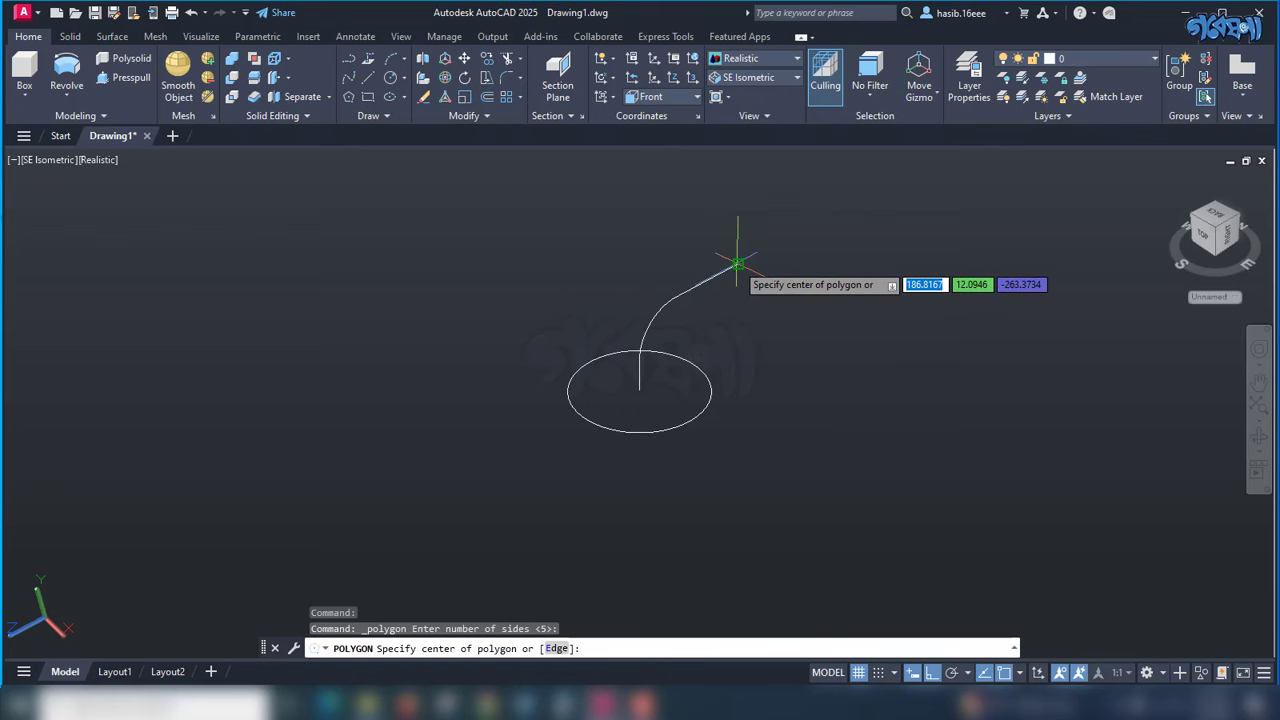
left_click(738, 264)
left_click(768, 304)
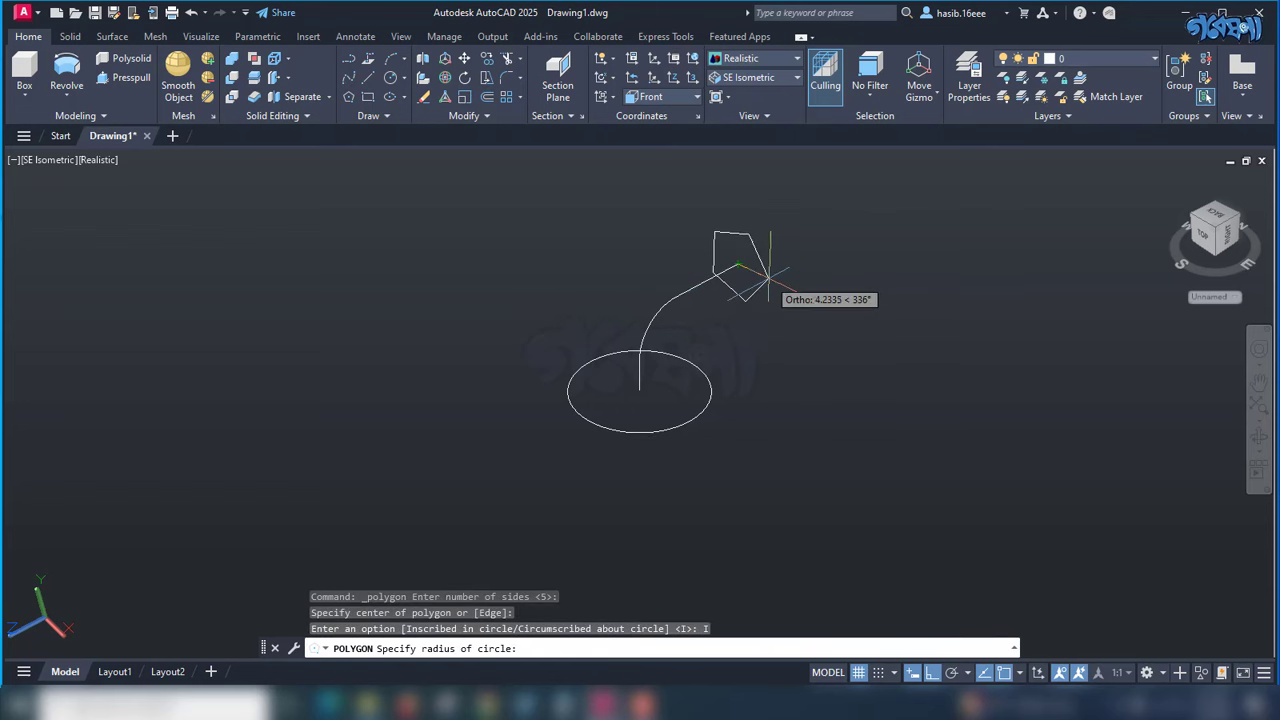
left_click(768, 278)
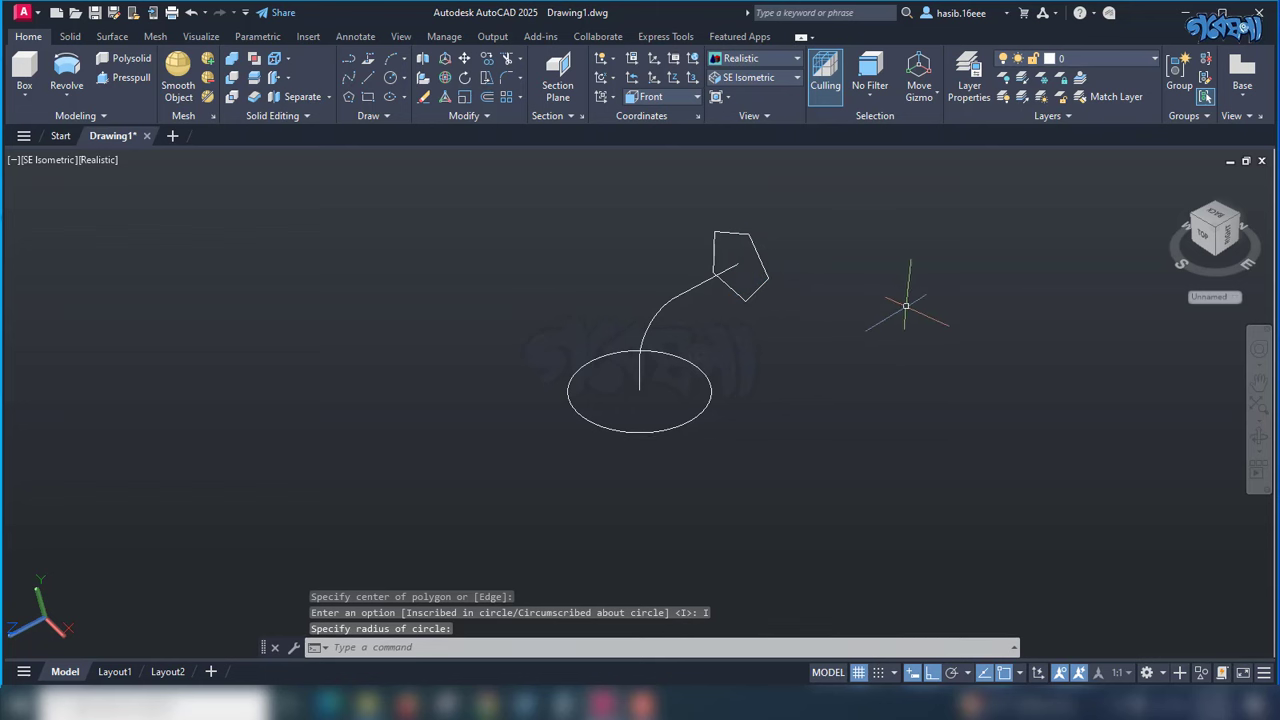
middle_click_drag(1049, 349, 1062, 320, "shift")
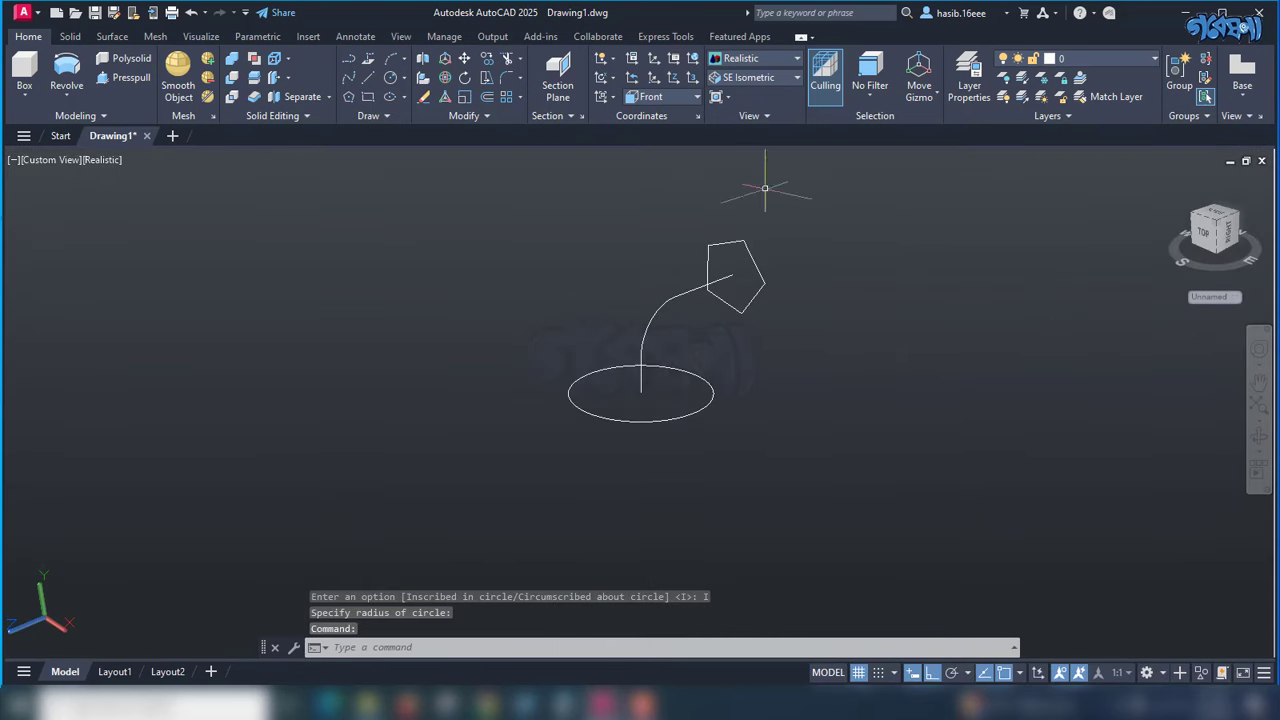
left_click(697, 96)
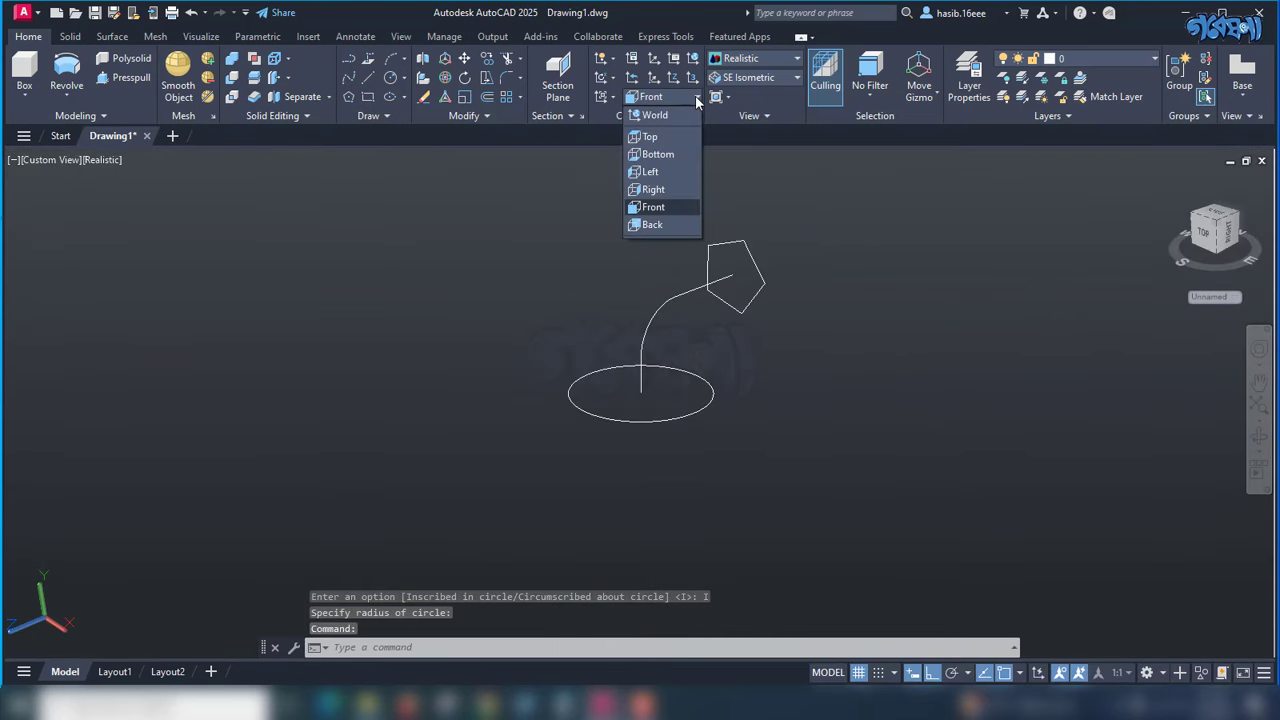
left_click(697, 96)
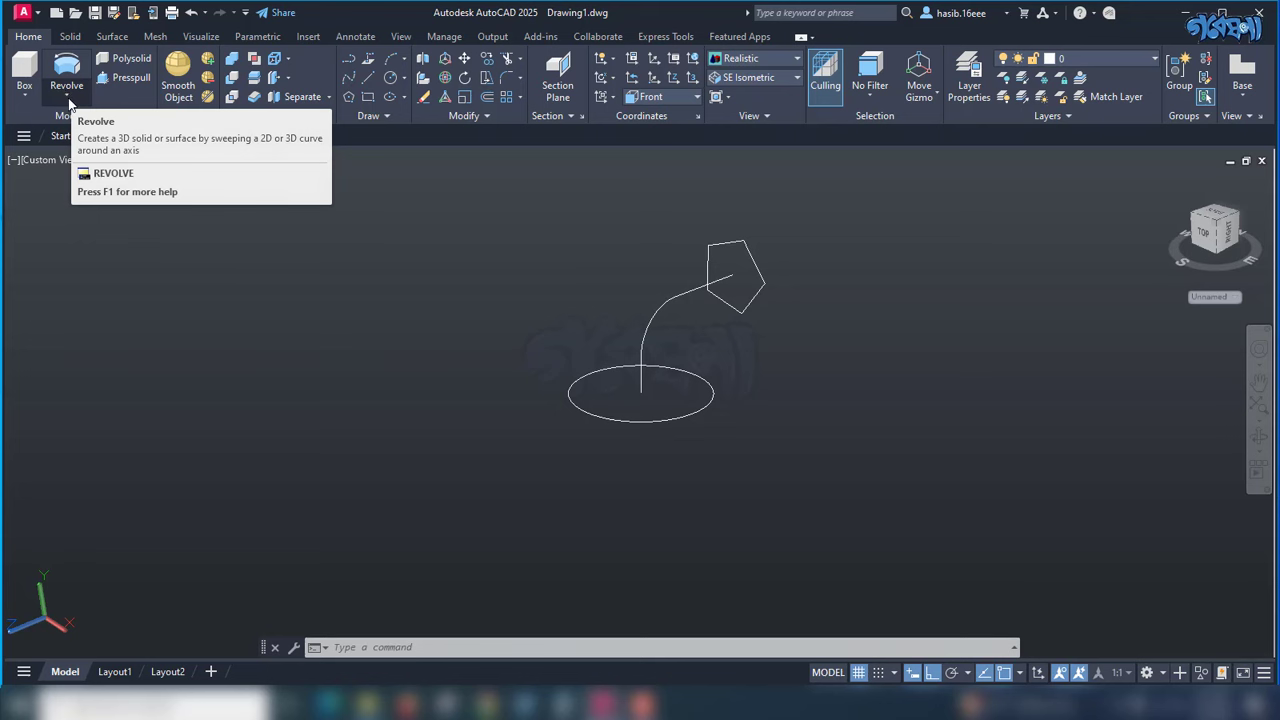
Loft a solid from the base circle to the pentagon, using the Path option with the filleted line as the path profile.
left_click(67, 97)
left_click(82, 156)
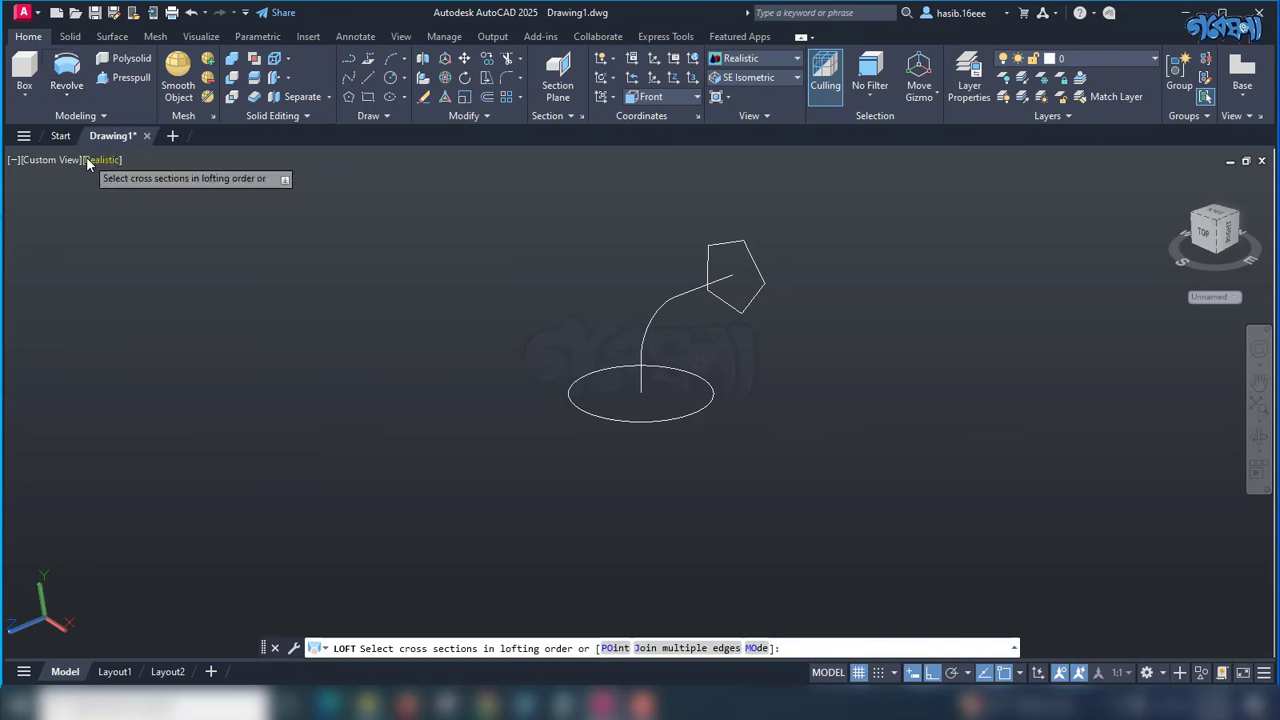
left_click(662, 421)
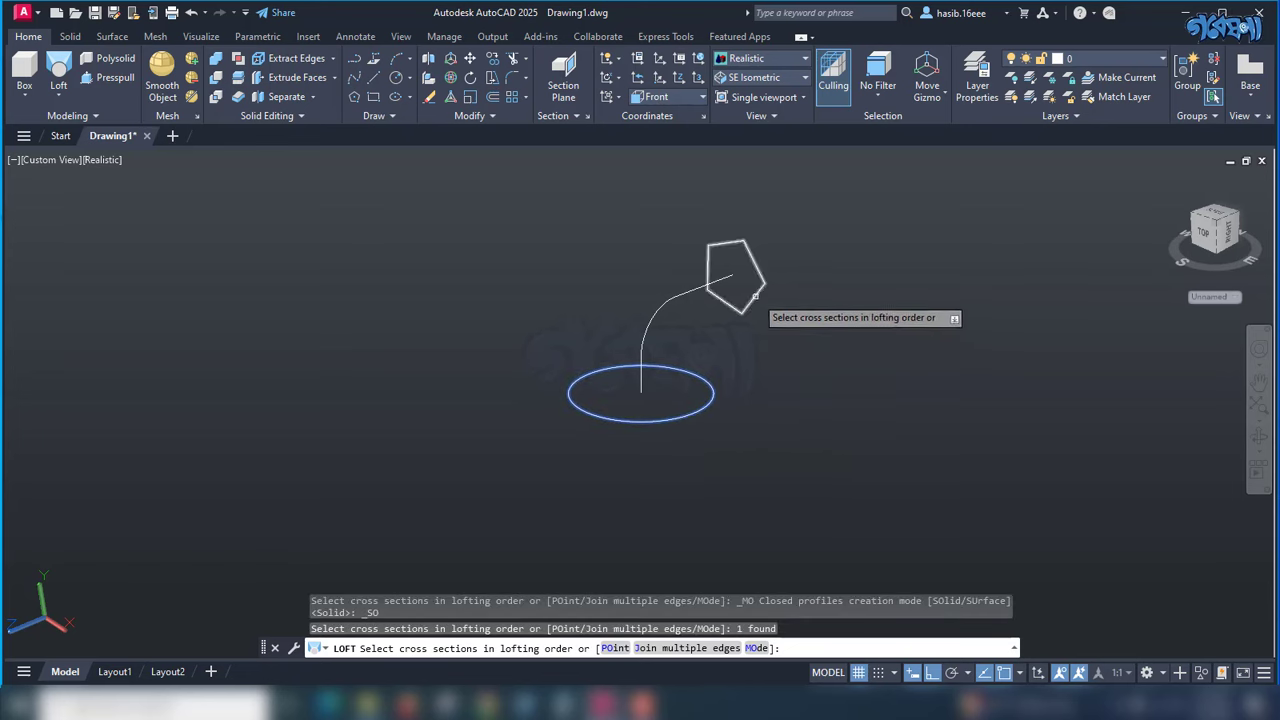
left_click(755, 295)
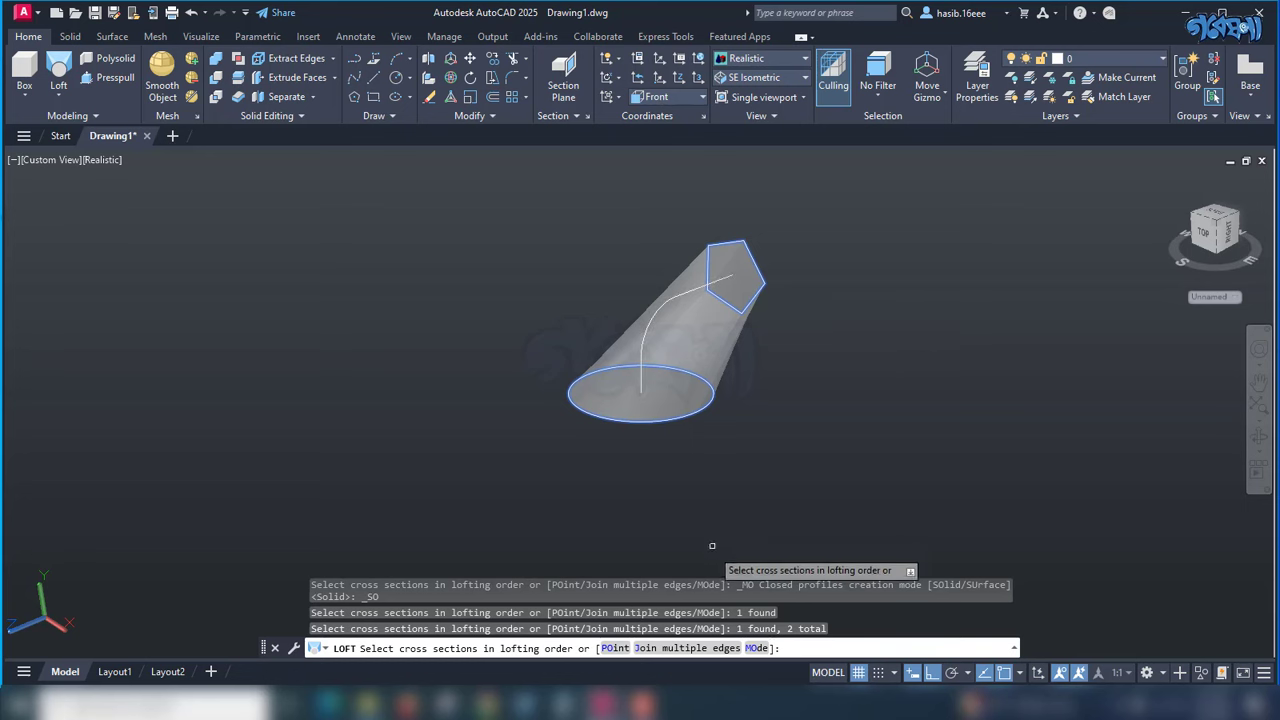
key("Return")
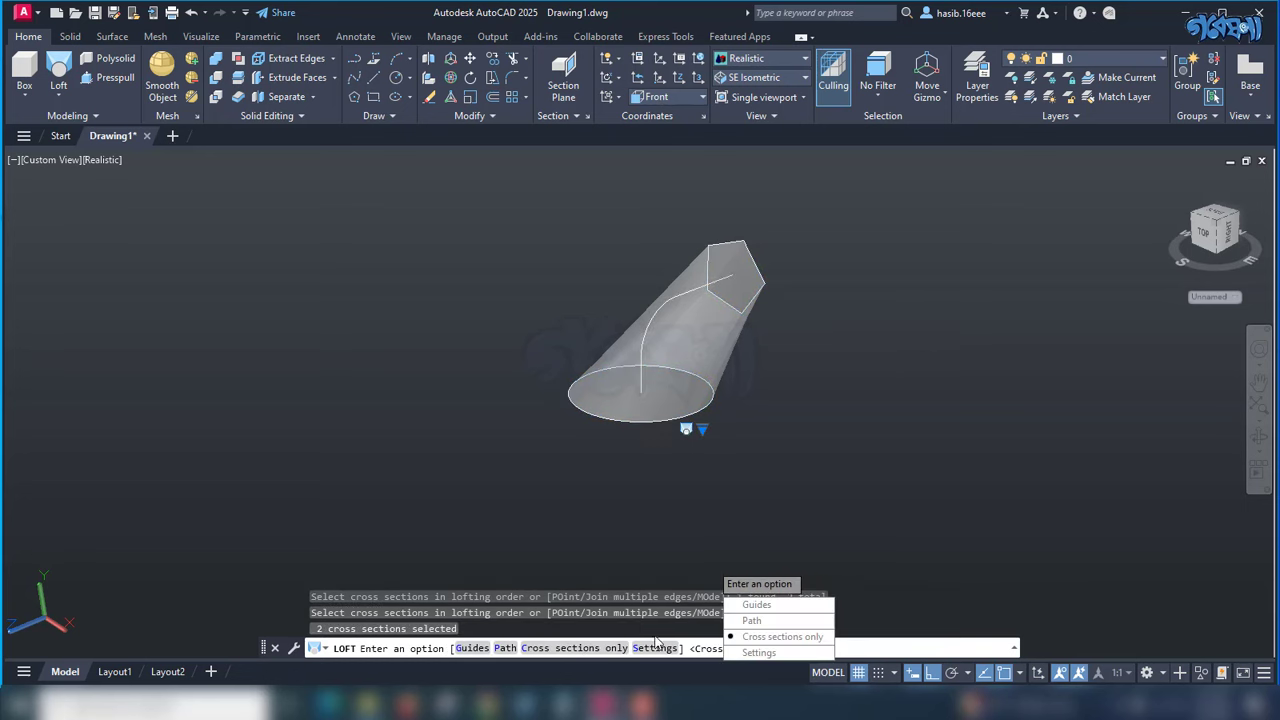
left_click(503, 648)
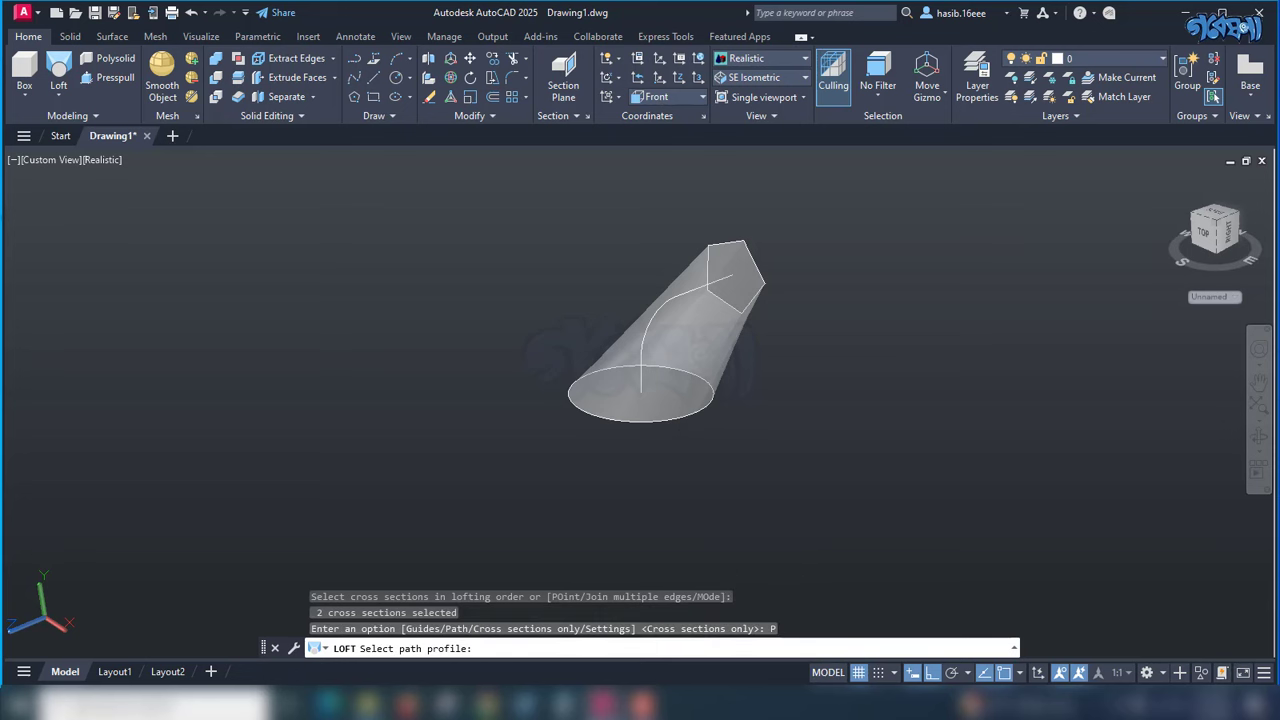
left_click(670, 300)
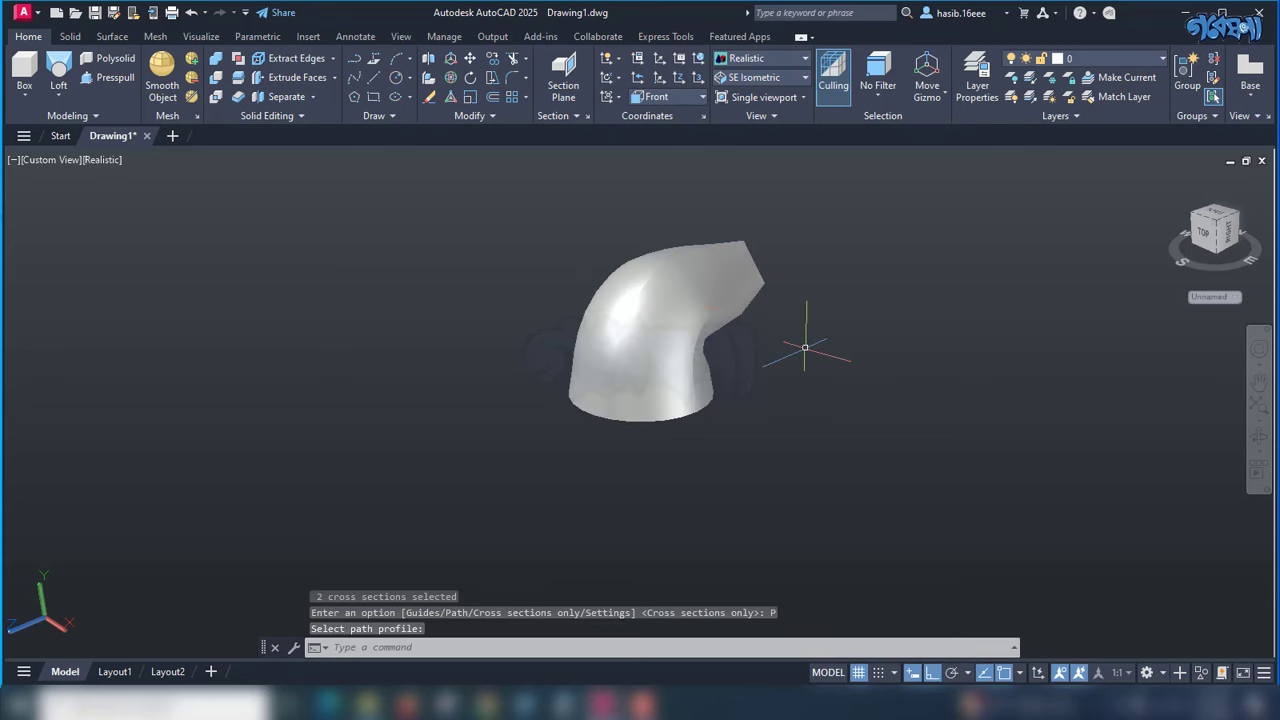
left_click(808, 347)
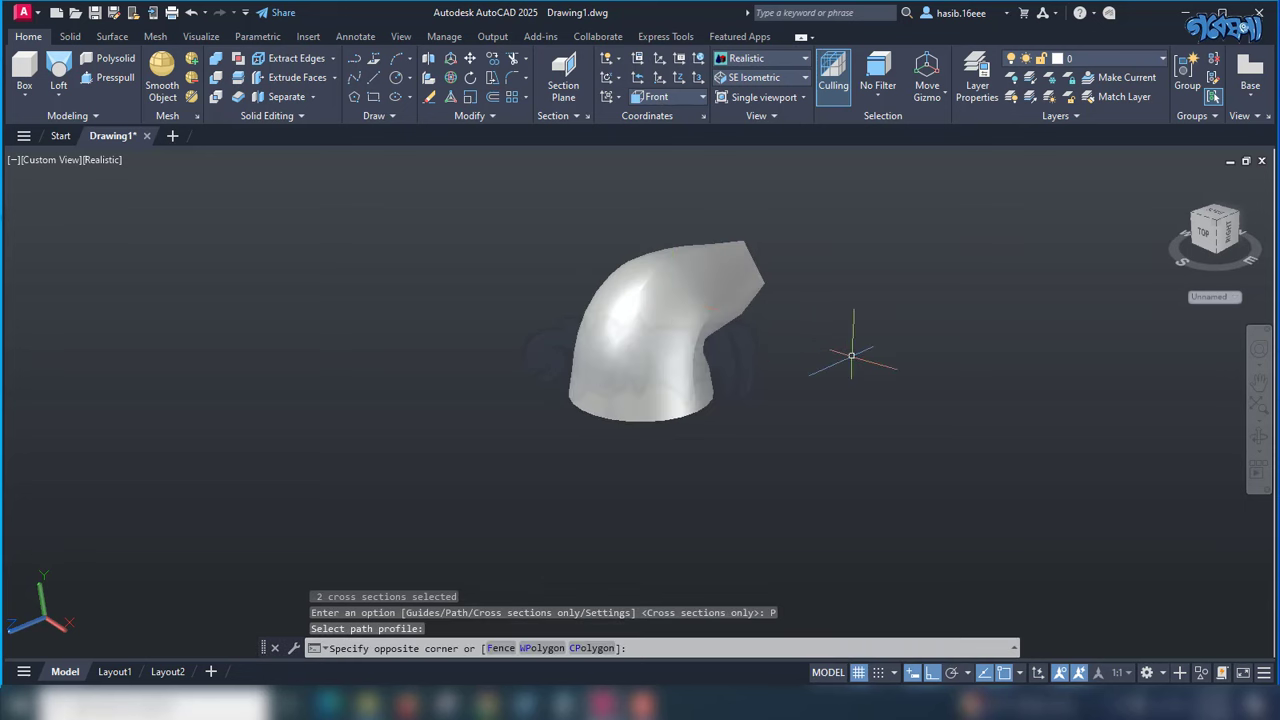
middle_click_drag(857, 354, 730, 352, "shift")
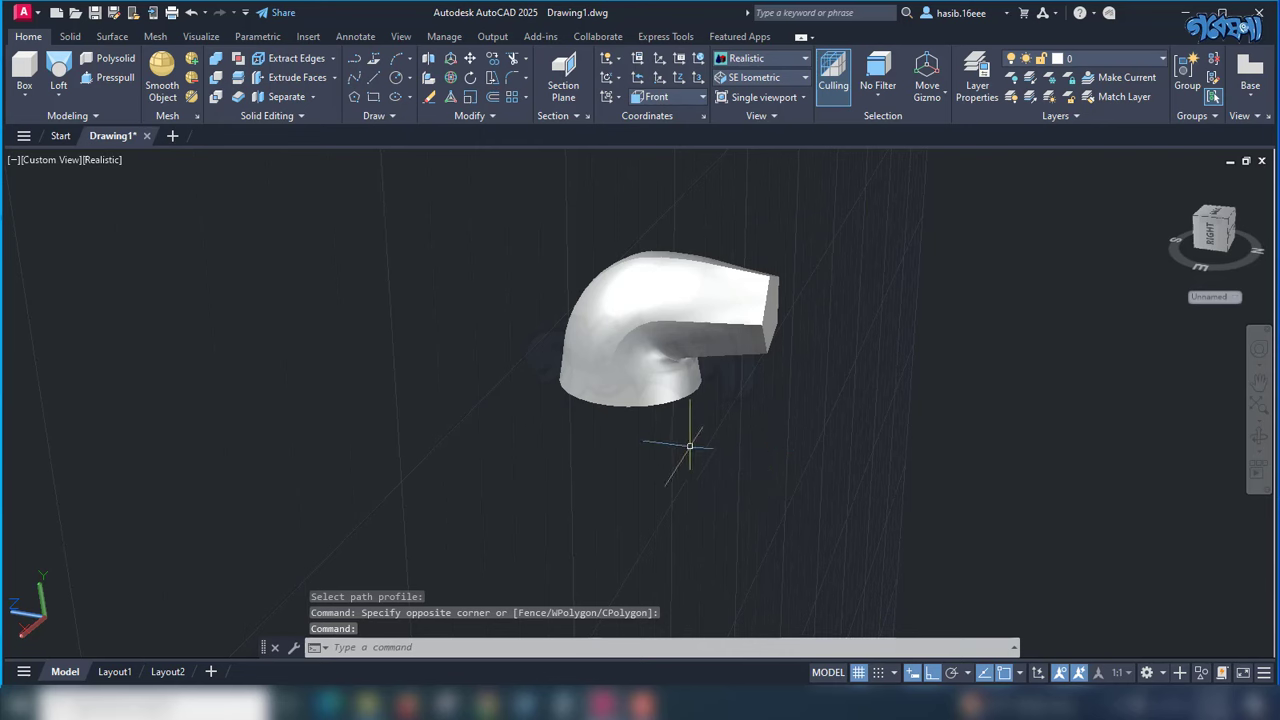